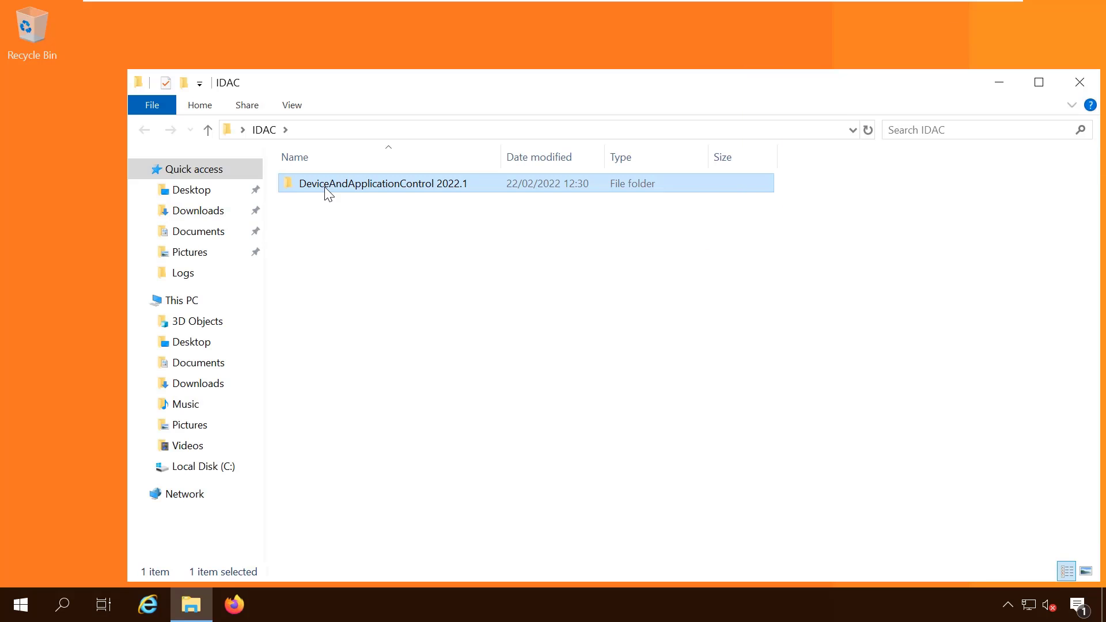
Go to DeviceAndApplicationControl 2022.1\server\db and launch the Db.exe database installer
double_click(328, 184)
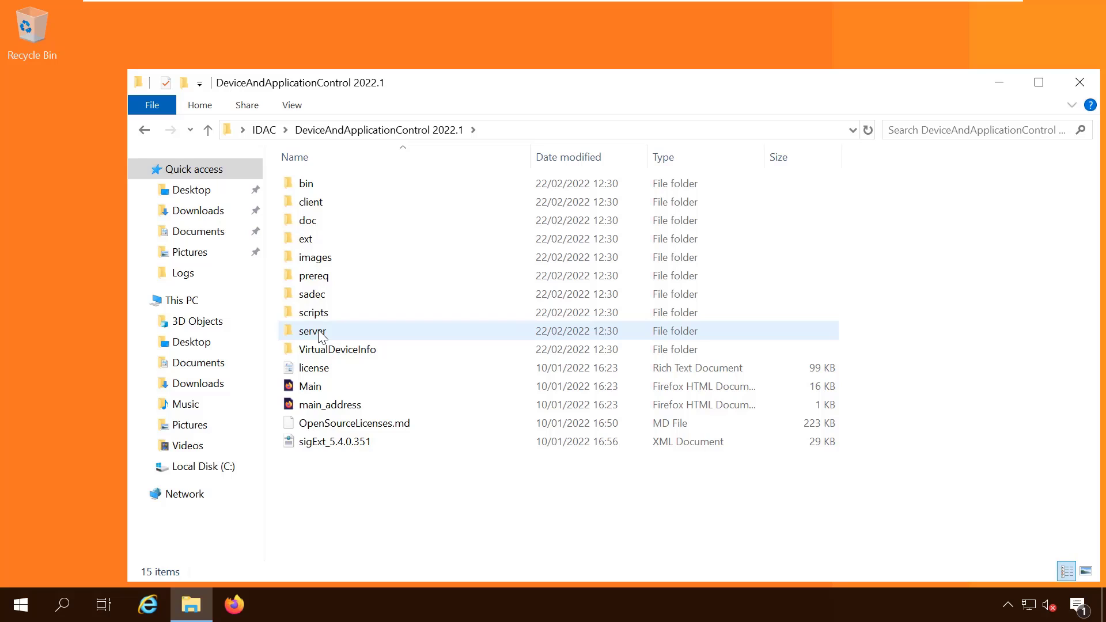
double_click(313, 331)
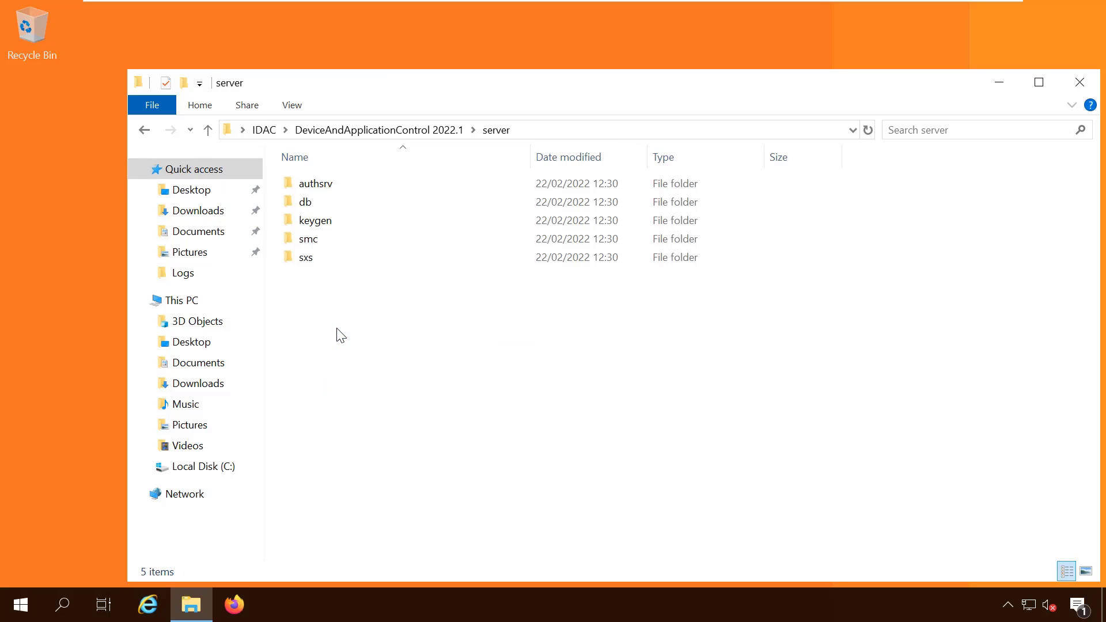
left_click(311, 207)
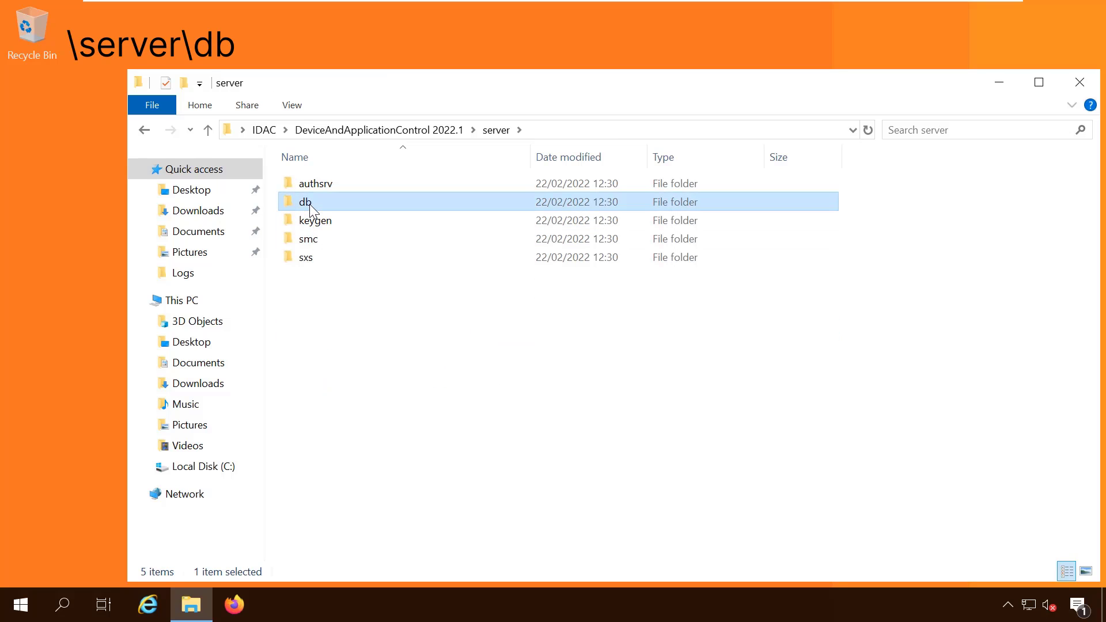
double_click(324, 205)
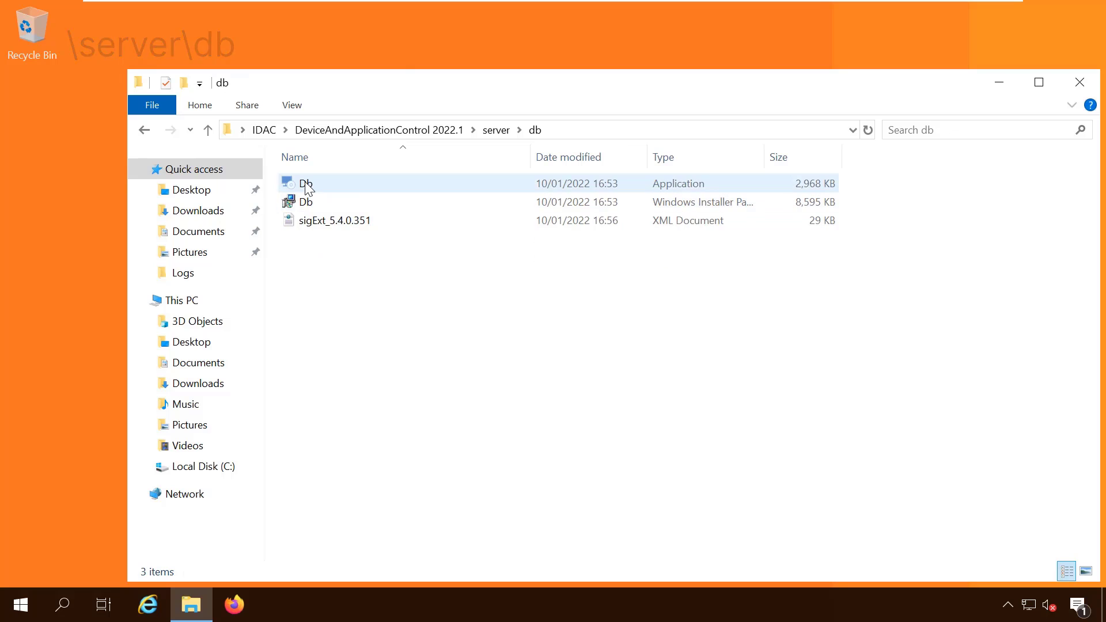
double_click(306, 183)
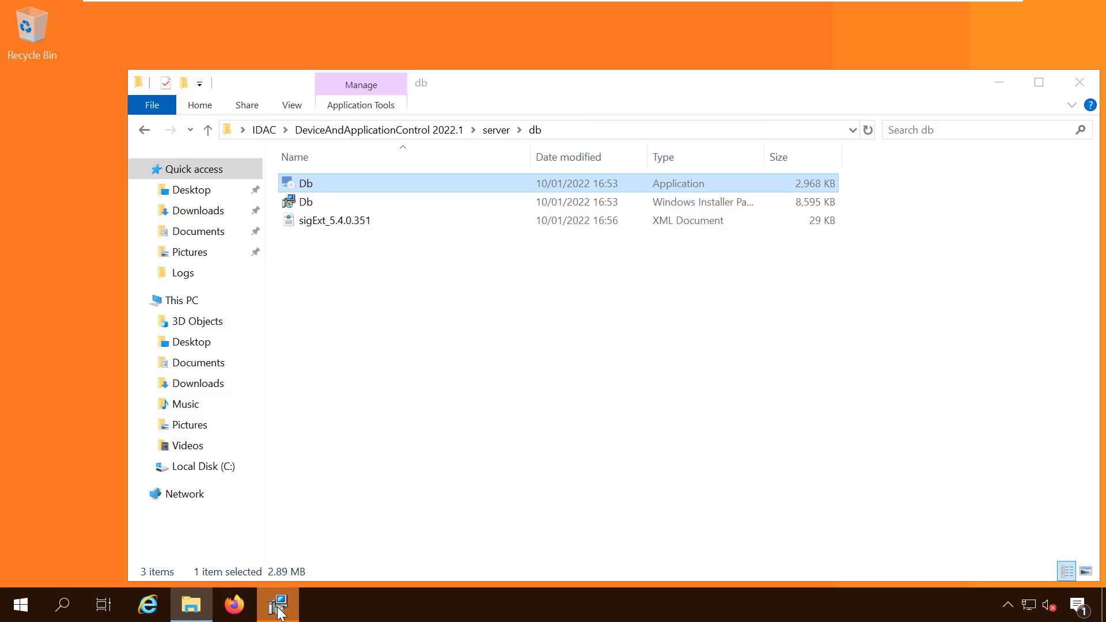
Accept the license, keep the default folder, install the database and finish the wizard
left_click(651, 439)
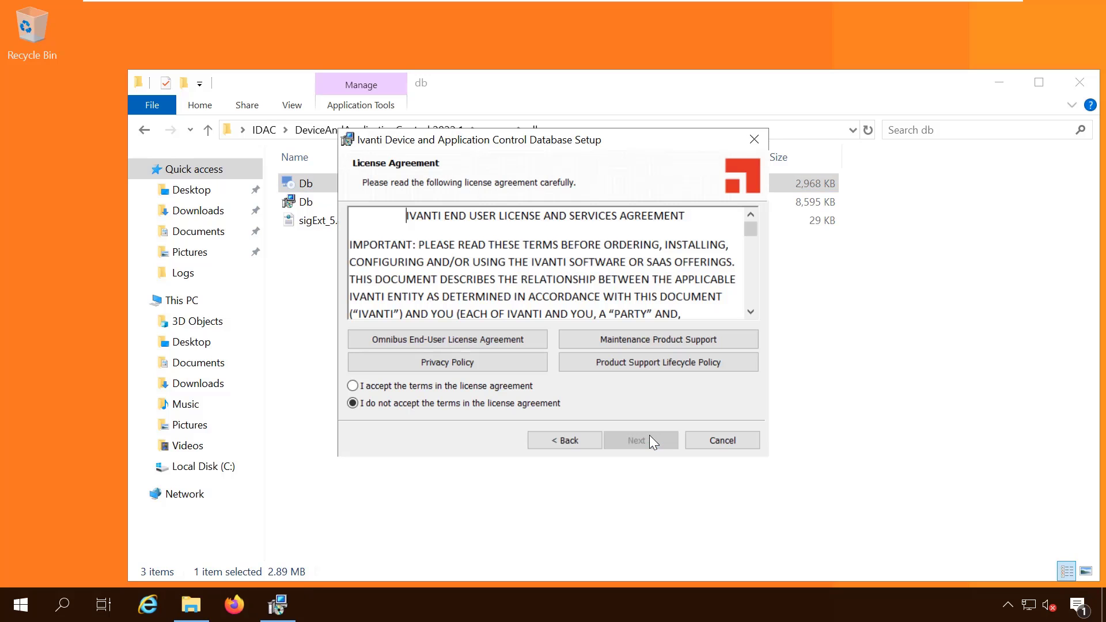
left_click(516, 389)
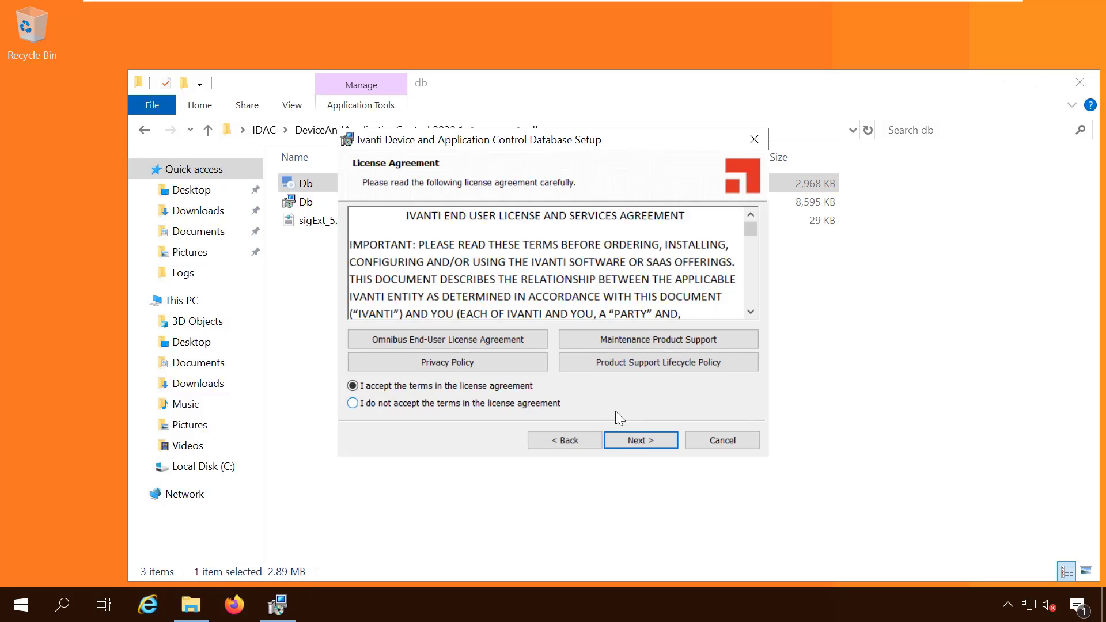
left_click(639, 440)
left_click(641, 439)
left_click(642, 439)
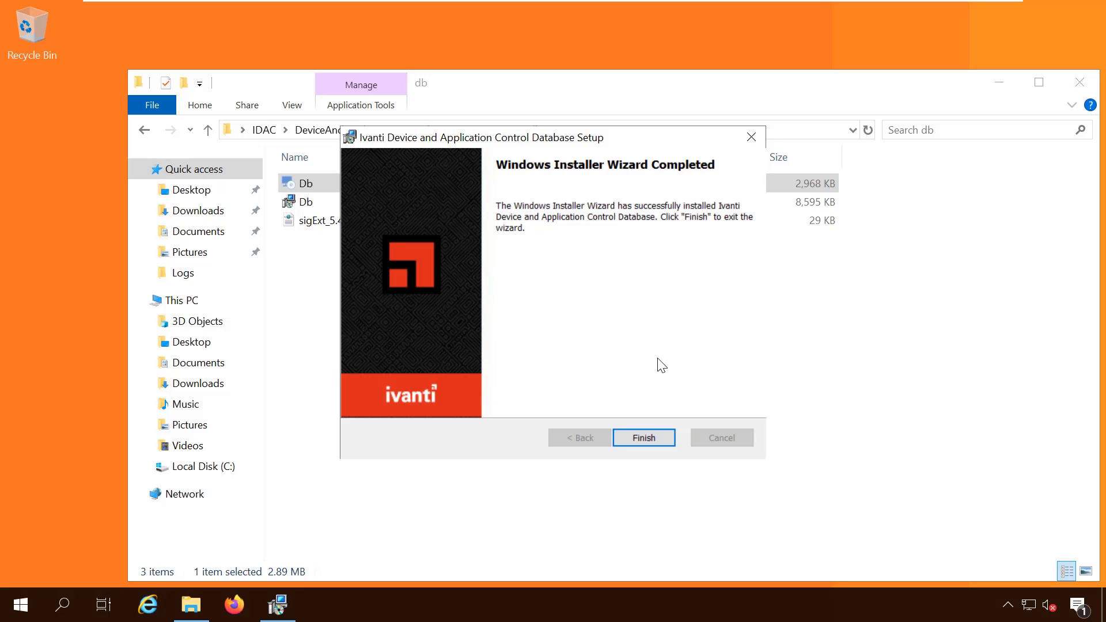
left_click(661, 443)
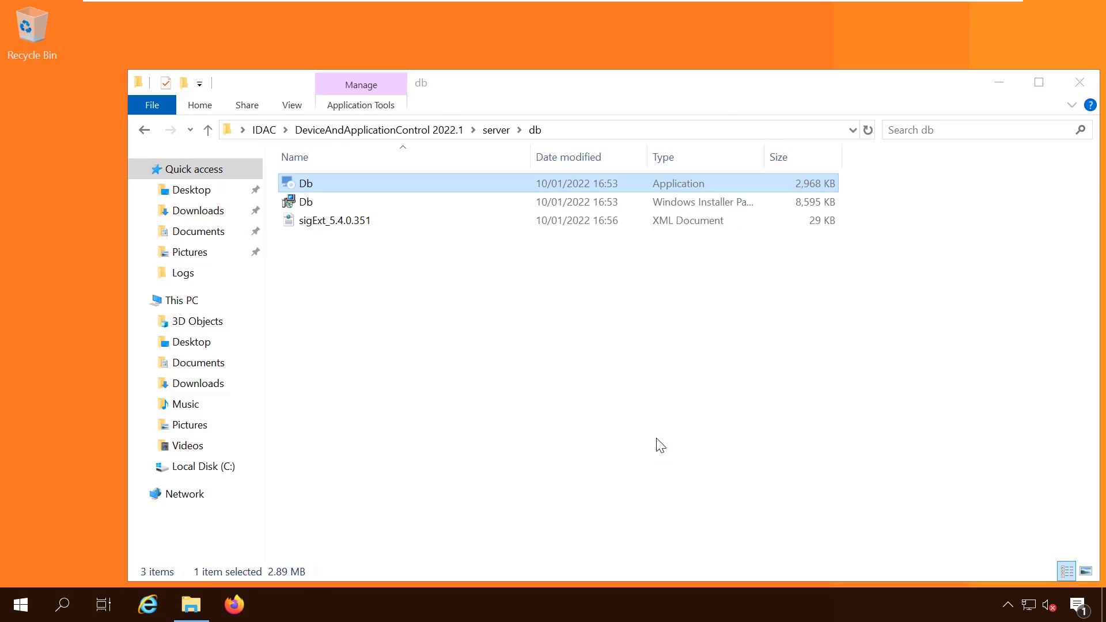
Open the server\sxs folder and launch the Server.exe setup program
left_click(498, 133)
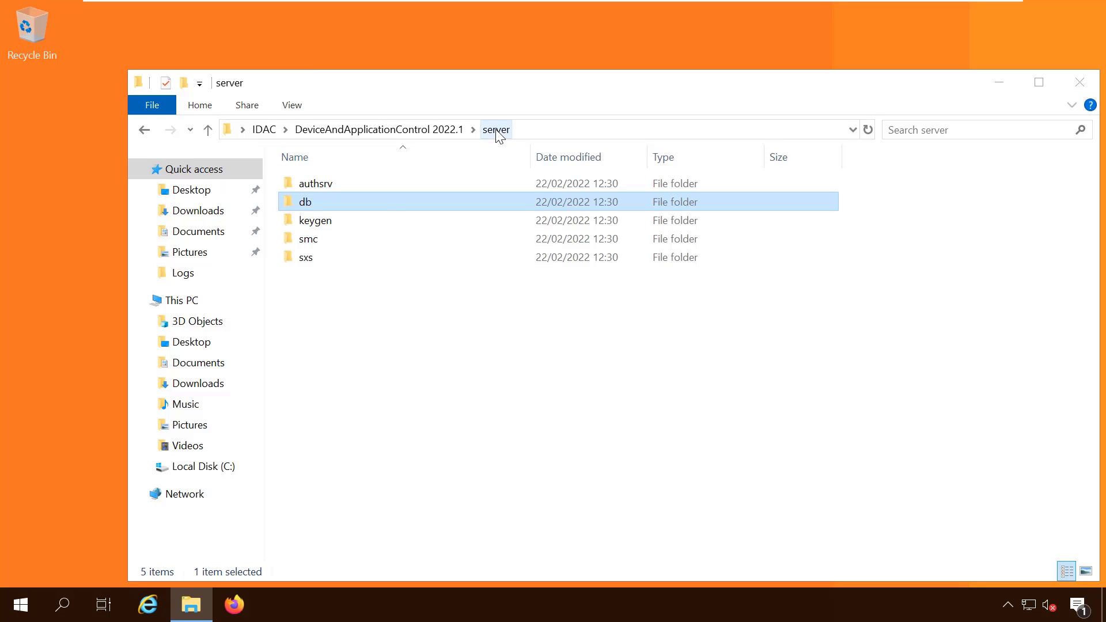
left_click(307, 259)
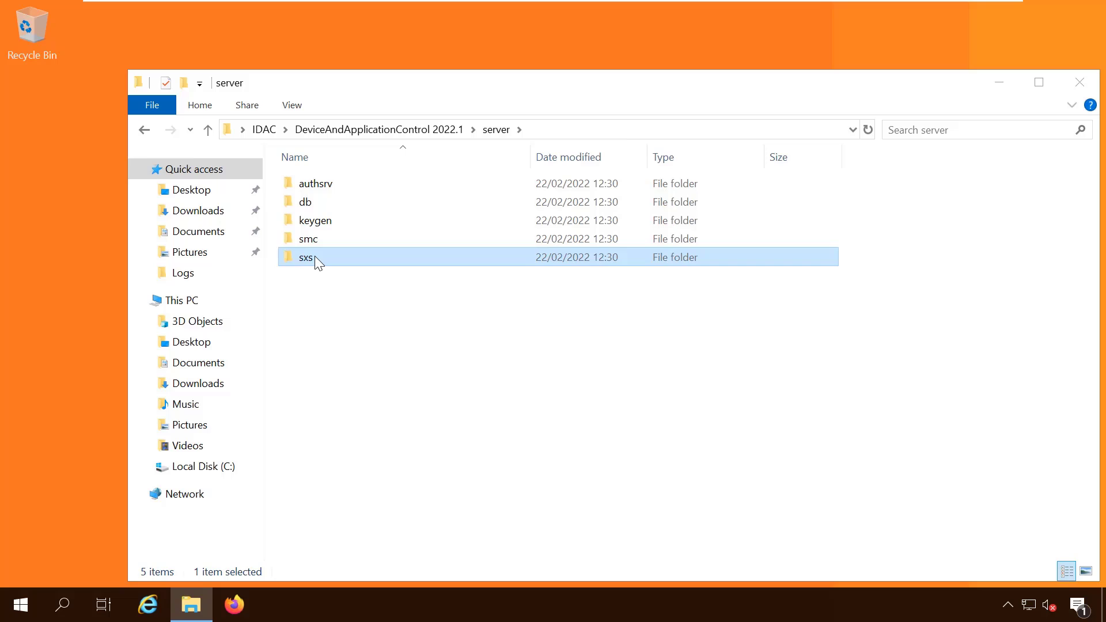
double_click(306, 257)
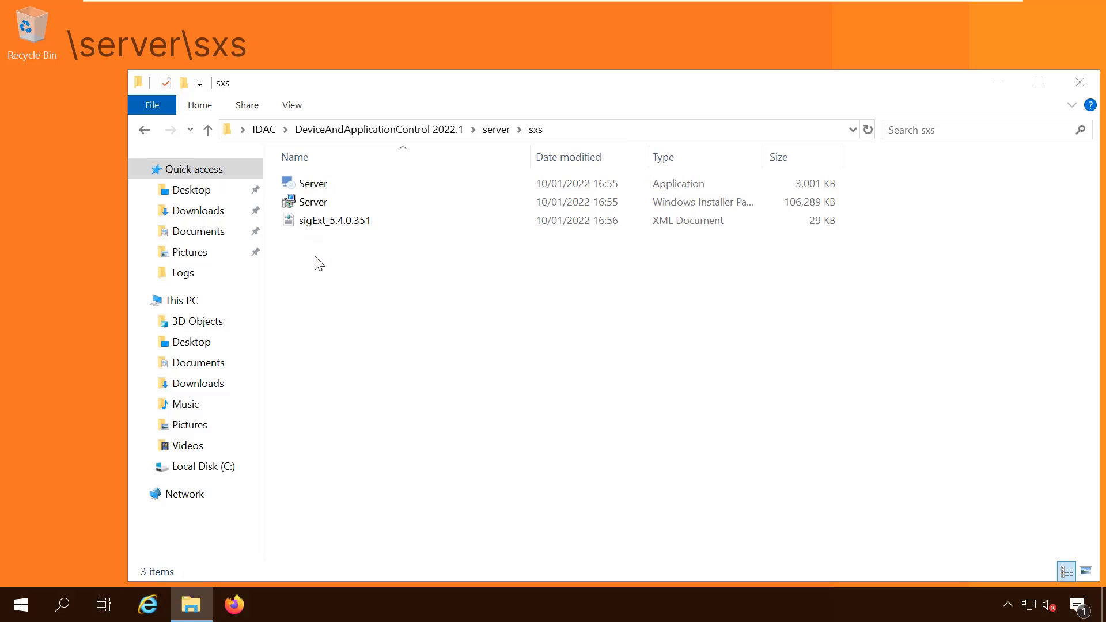
left_click(315, 184)
double_click(315, 184)
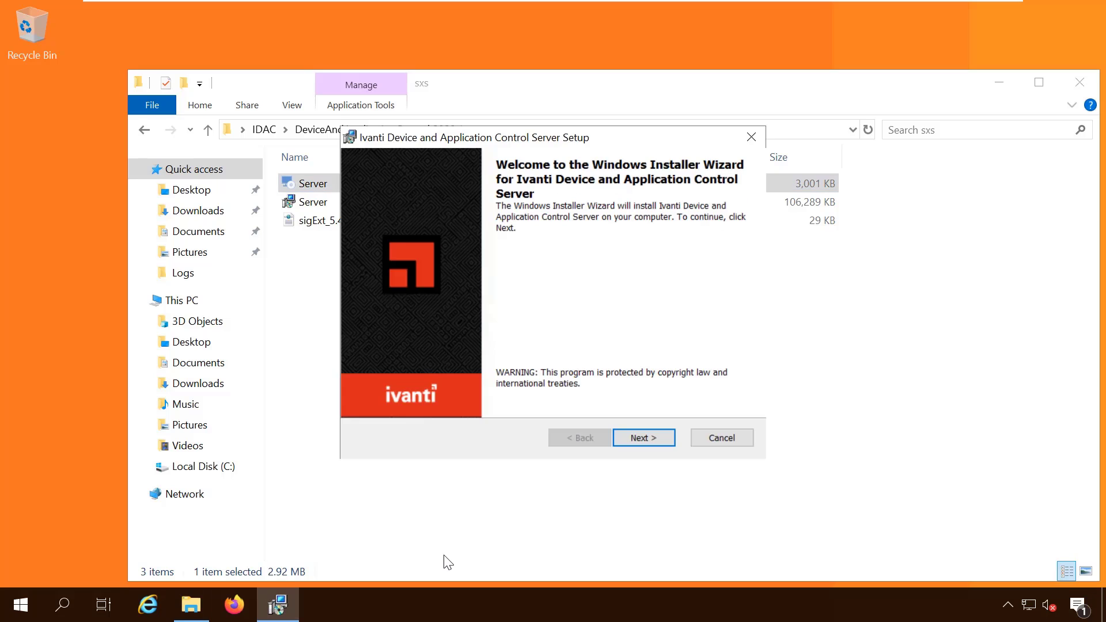
Enter dcserver\administrator and its password as the service account
left_click(648, 440)
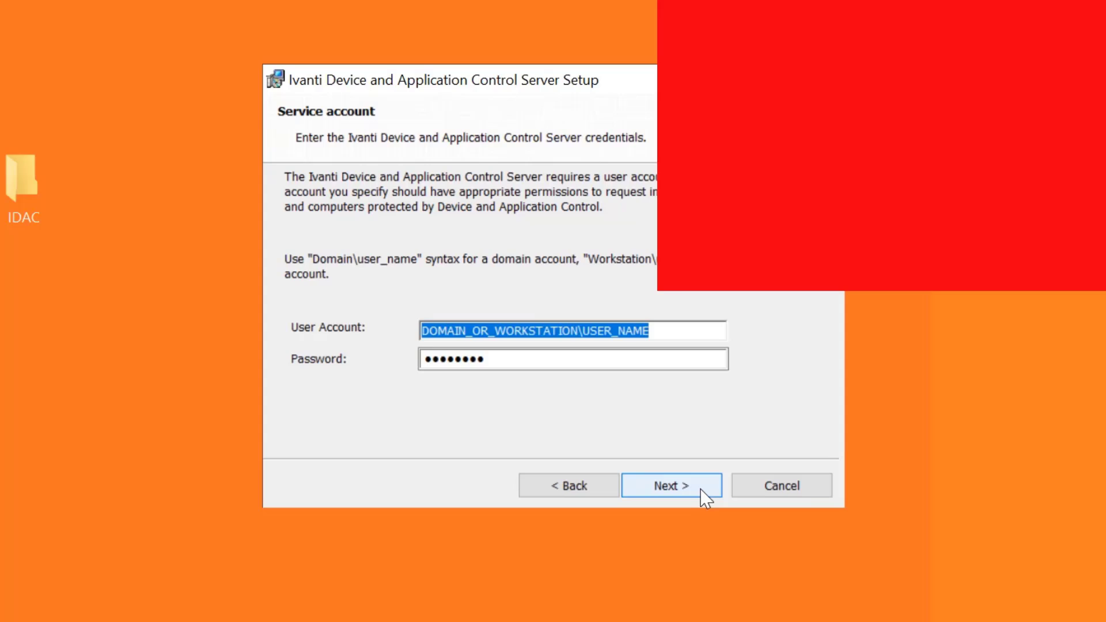
key("BackSpace")
type("dcs")
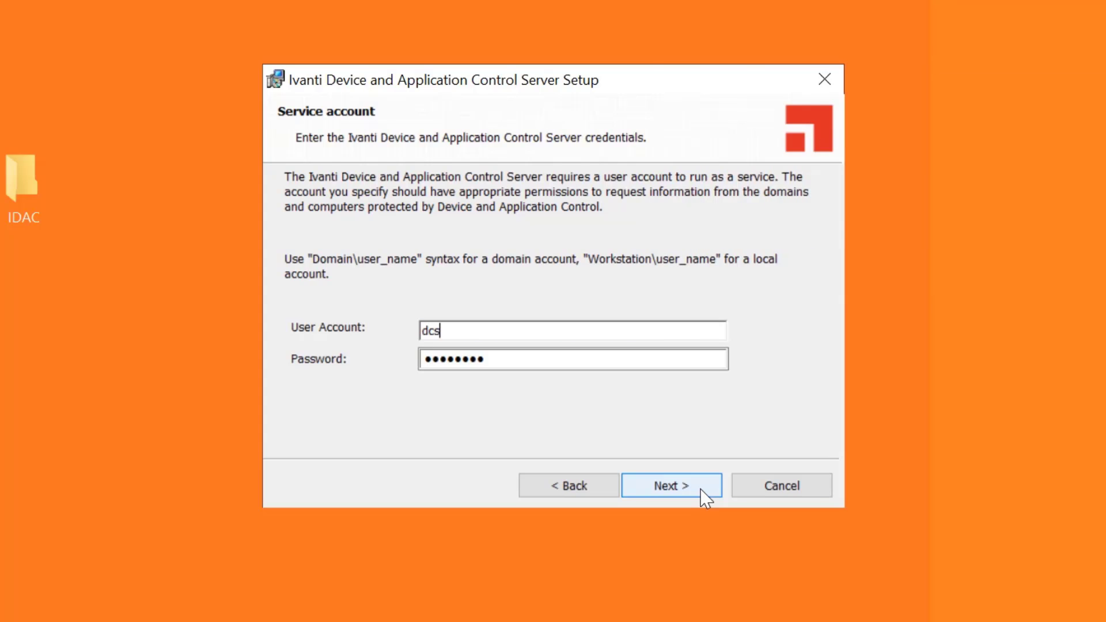
type("erver\\administrator")
key("Tab")
key("BackSpace")
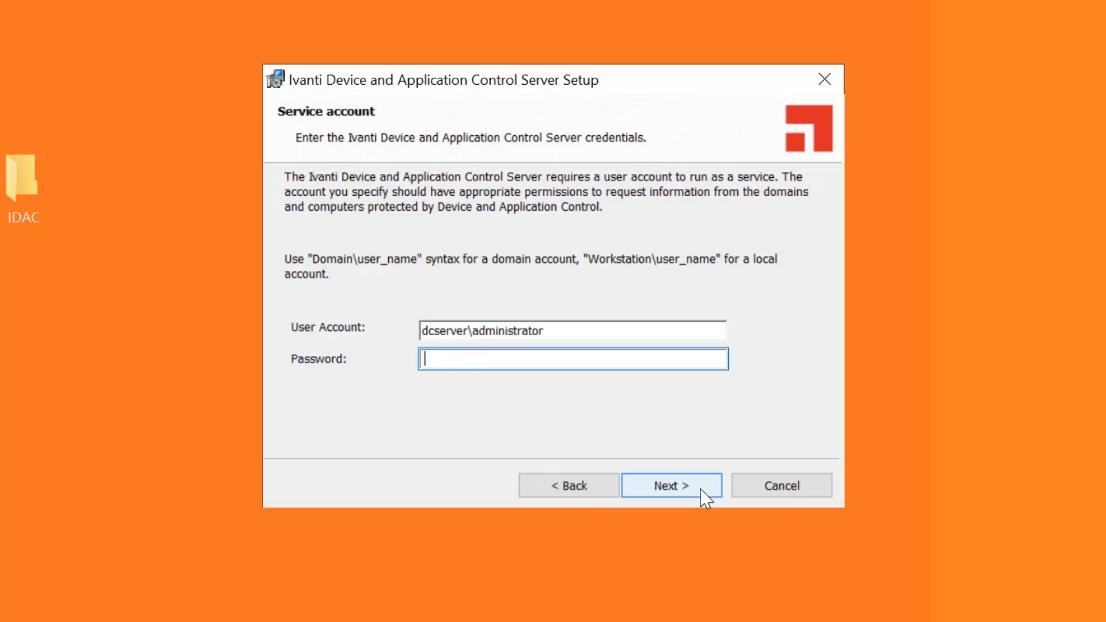
type("*********")
Accept DCSERVER and the default data directory, choose 'Do not apply encryption', keep default ports
left_click(701, 490)
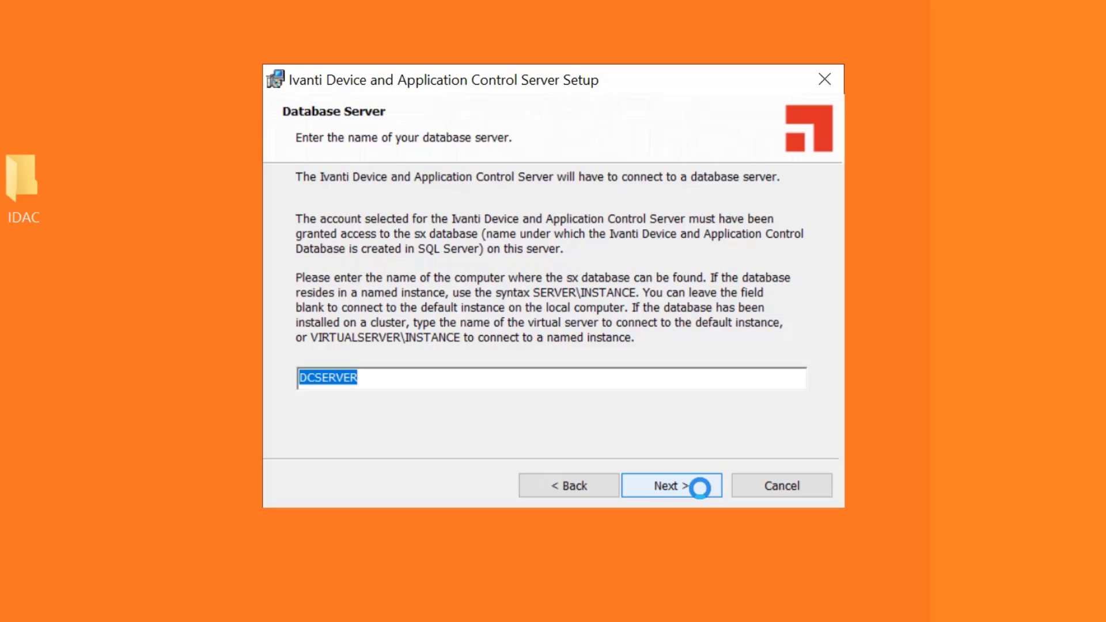
left_click(701, 489)
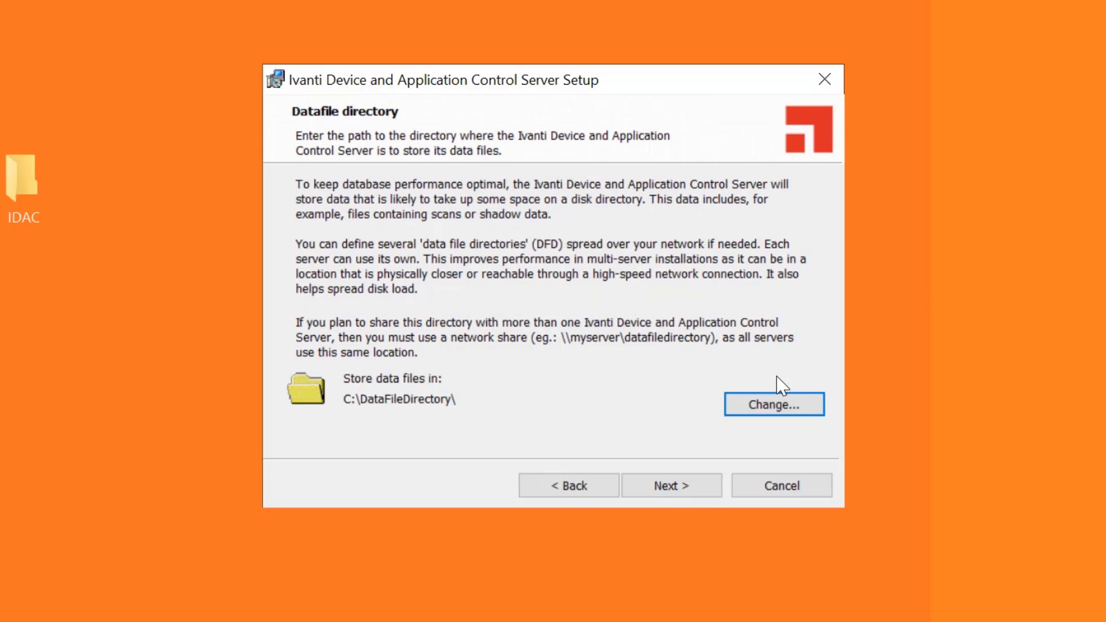
left_click(711, 488)
left_click(435, 314)
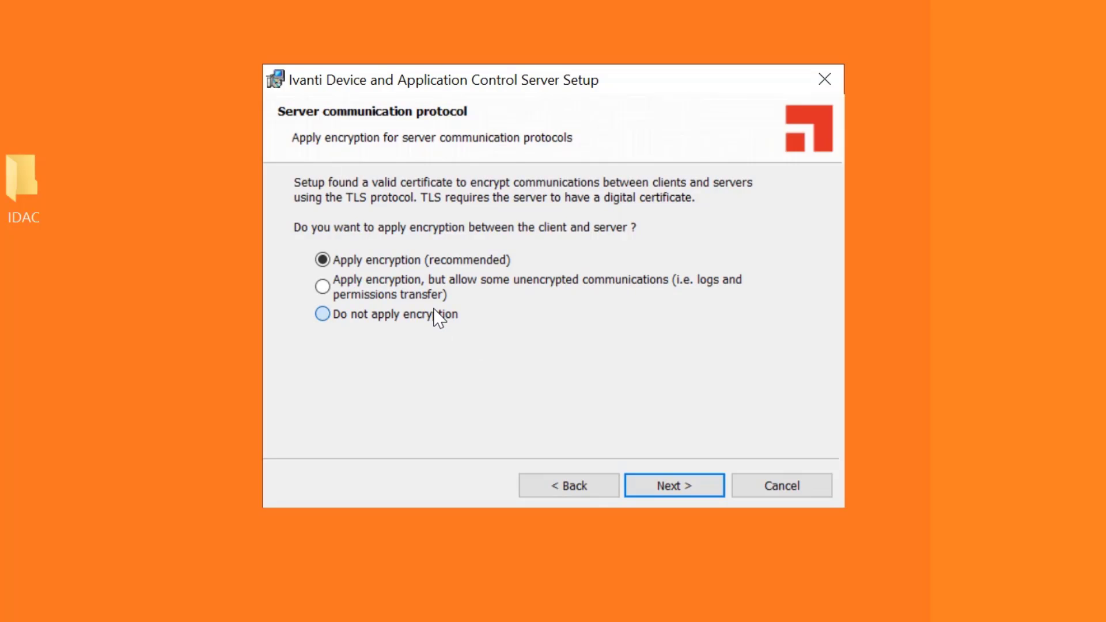
left_click(648, 488)
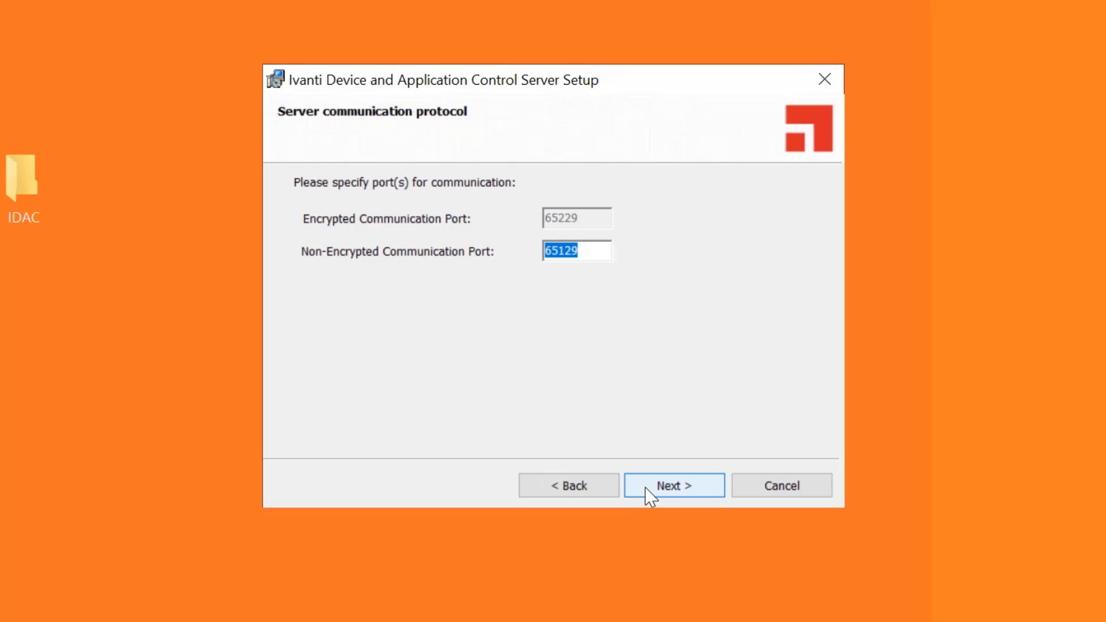
left_click(646, 488)
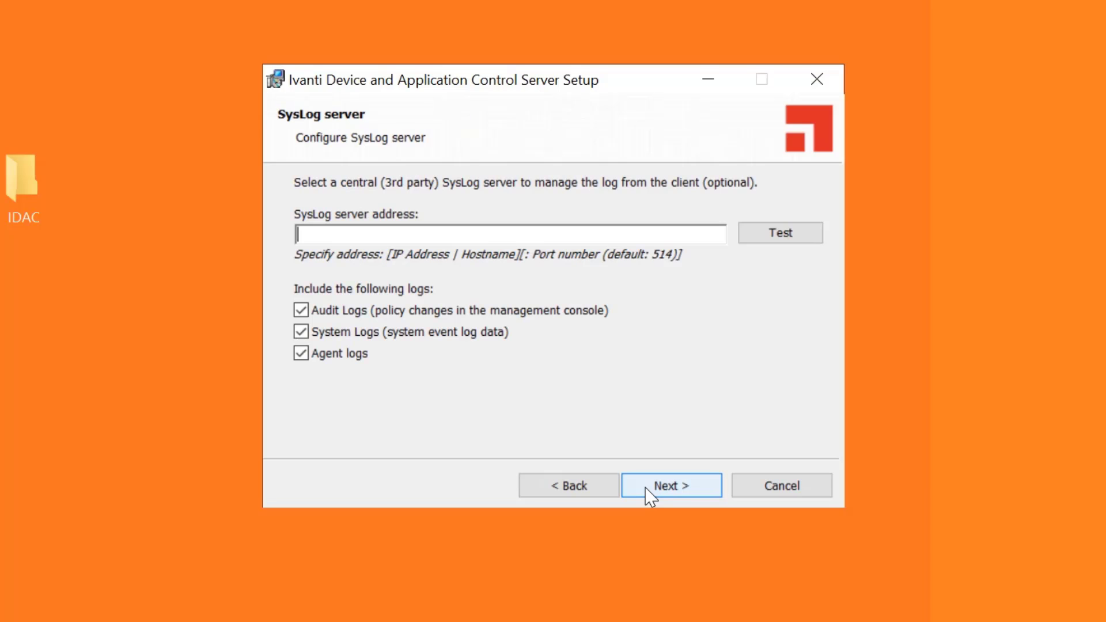
Exclude audit, system and agent logs from SysLog, then run the server installation
left_click(301, 310)
left_click(301, 334)
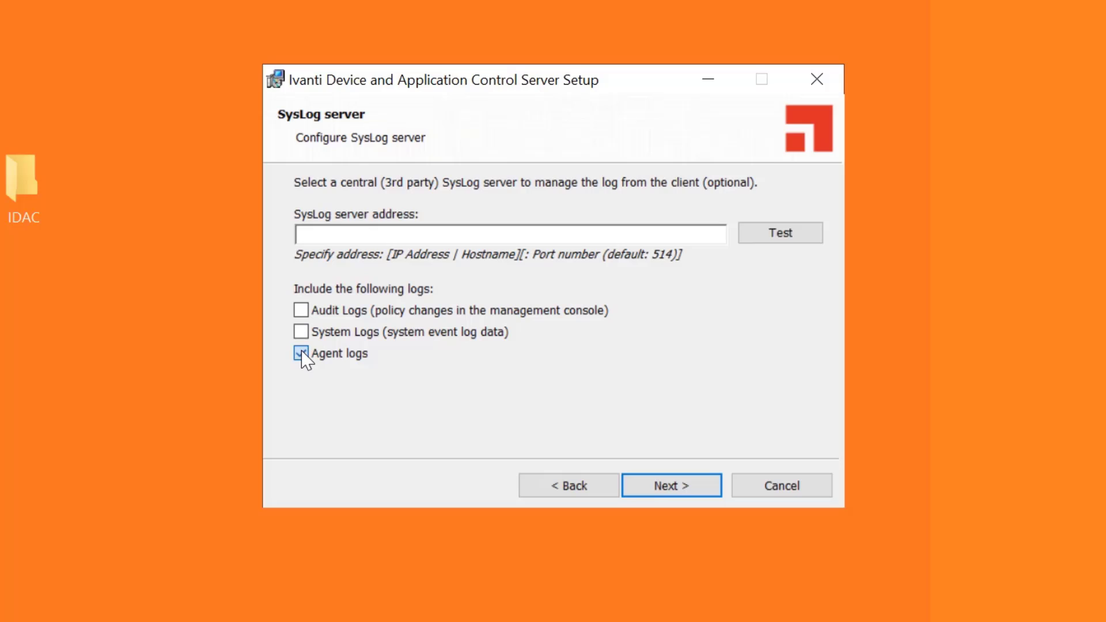
left_click(301, 354)
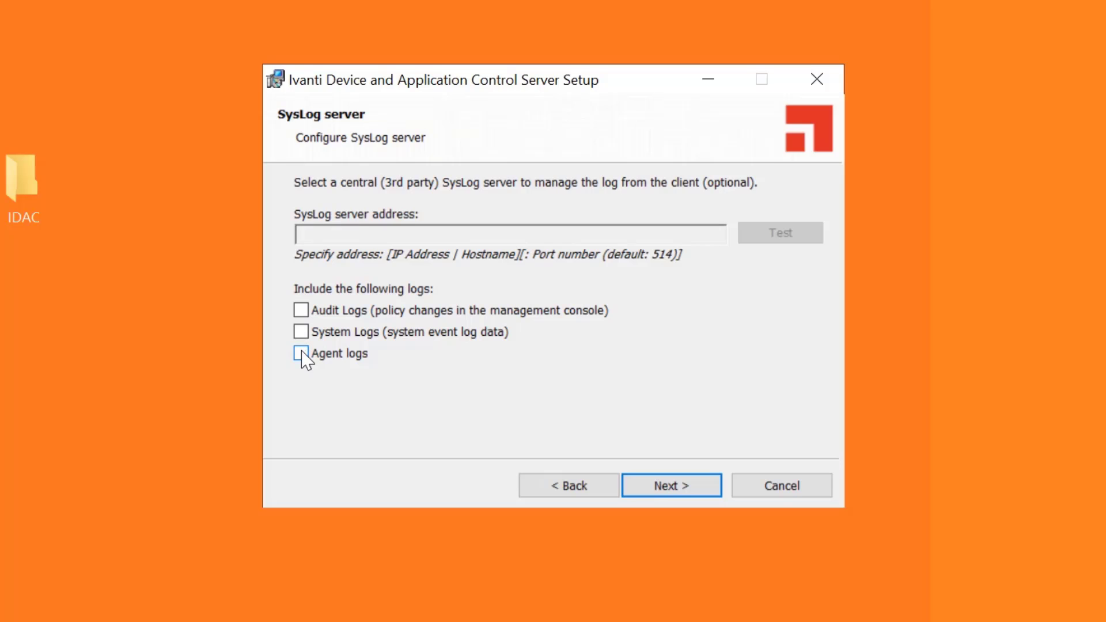
left_click(646, 486)
left_click(662, 482)
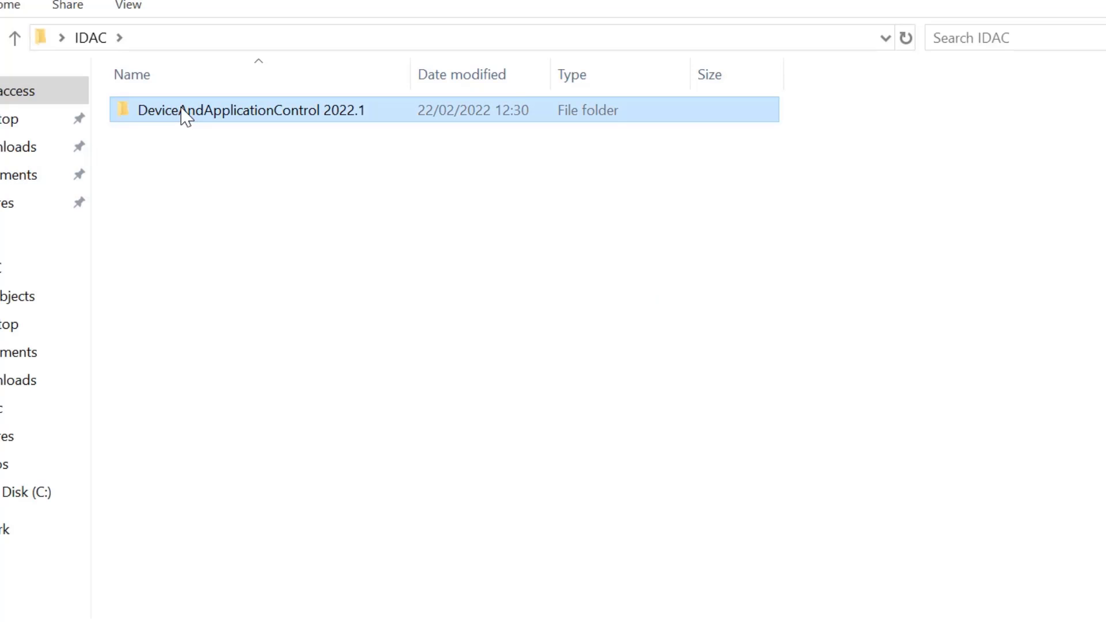
Open DeviceAndApplicationControl 2022.1\server\keygen and launch keygen.exe
double_click(186, 115)
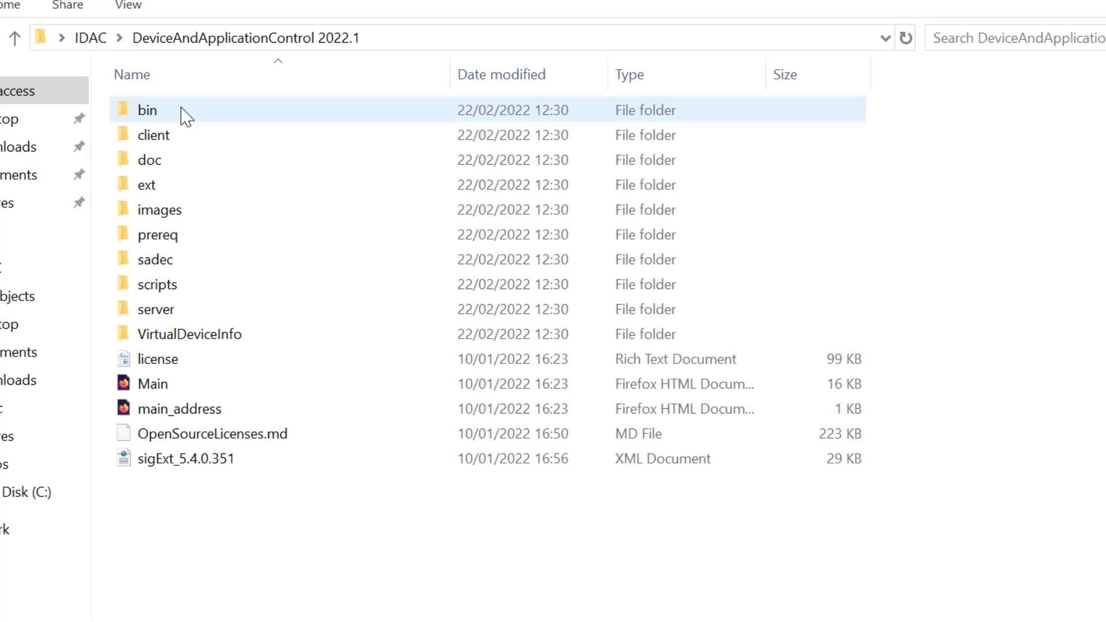
double_click(165, 311)
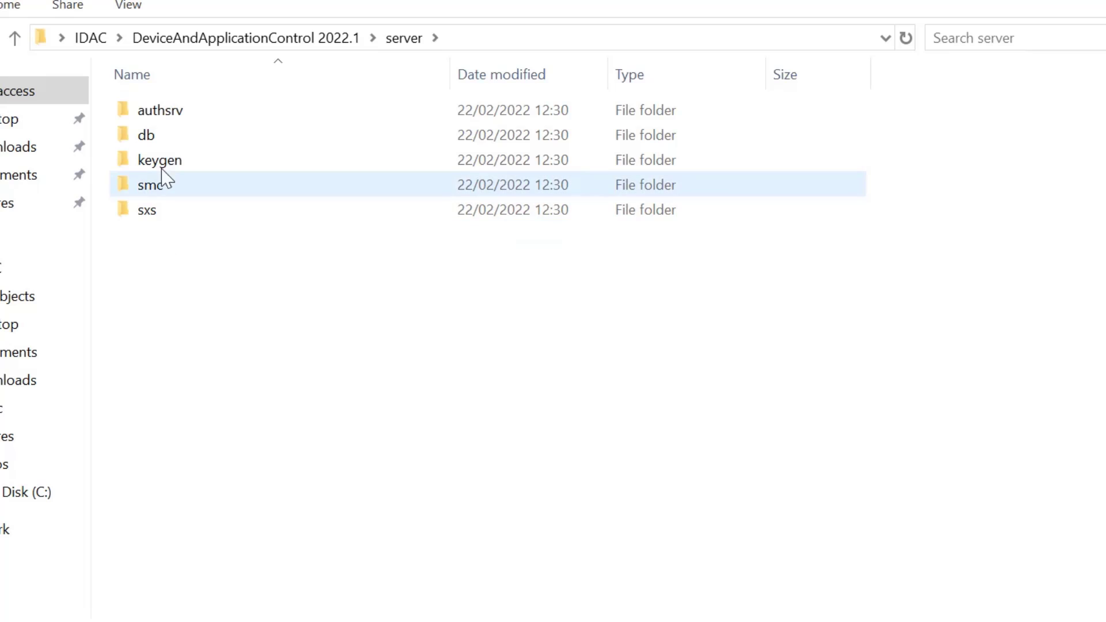
double_click(166, 161)
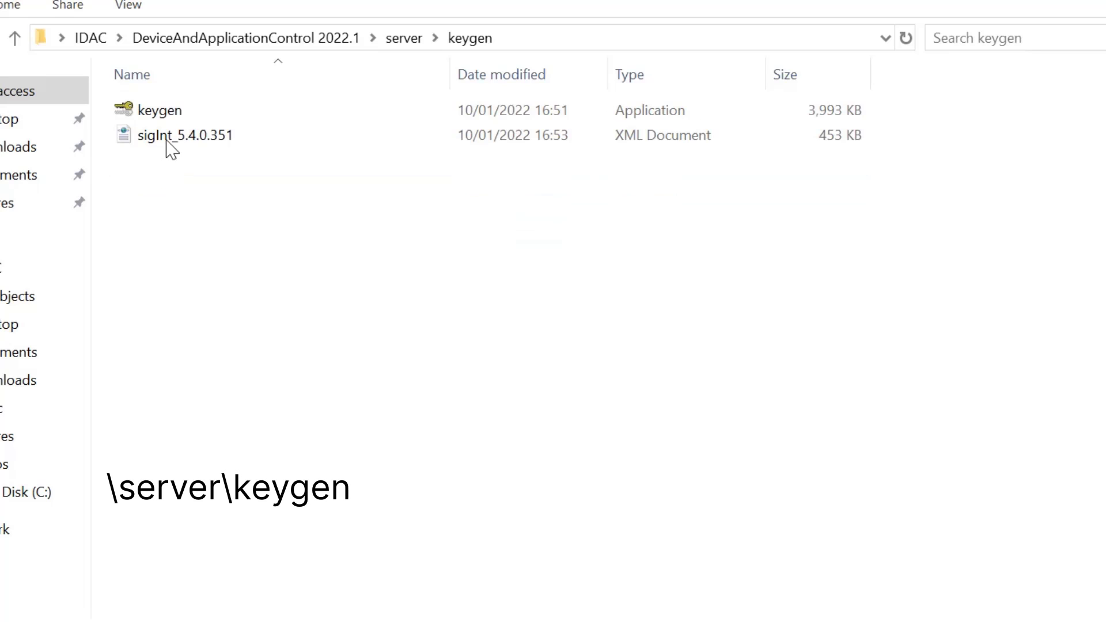
double_click(165, 114)
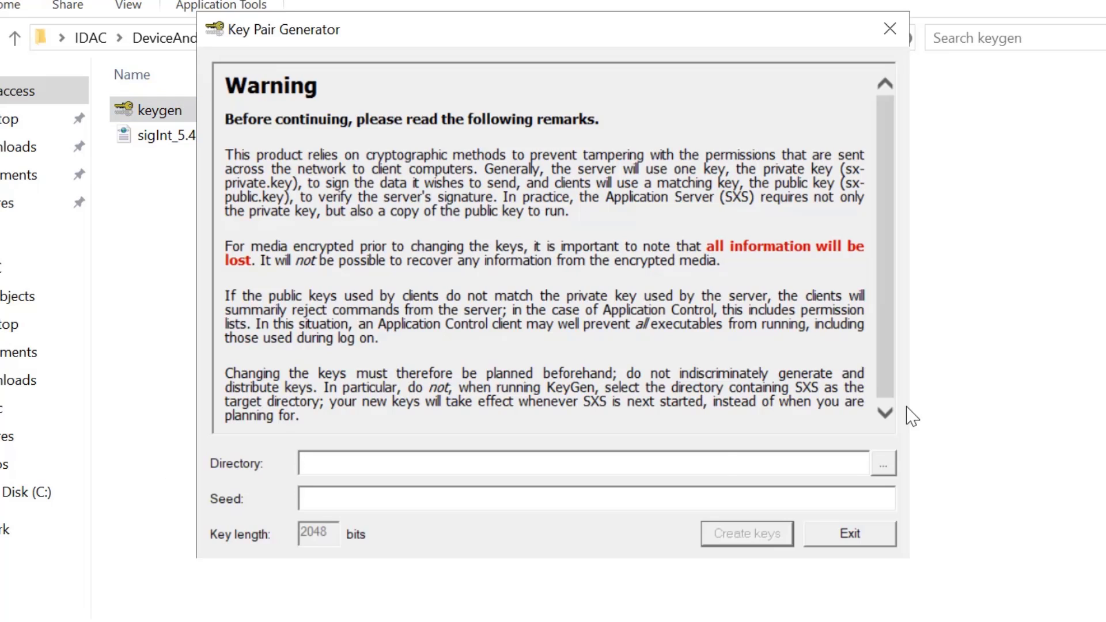
Set the key output directory to C:\Windows\sxsdata
left_click(889, 463)
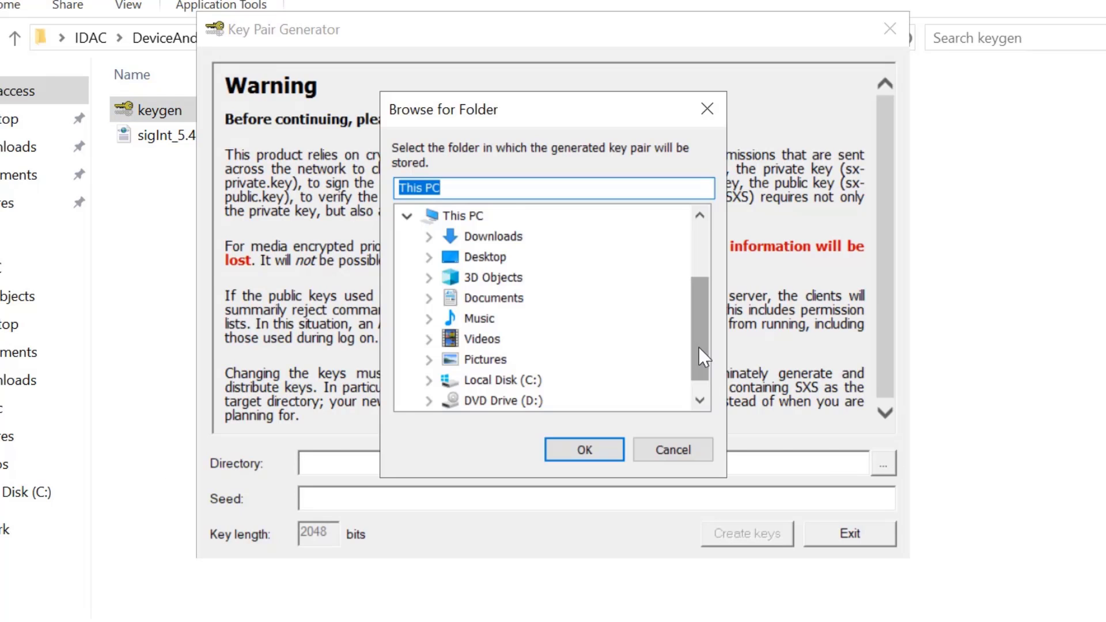
scroll(699, 346, "down", 1)
left_click(430, 363)
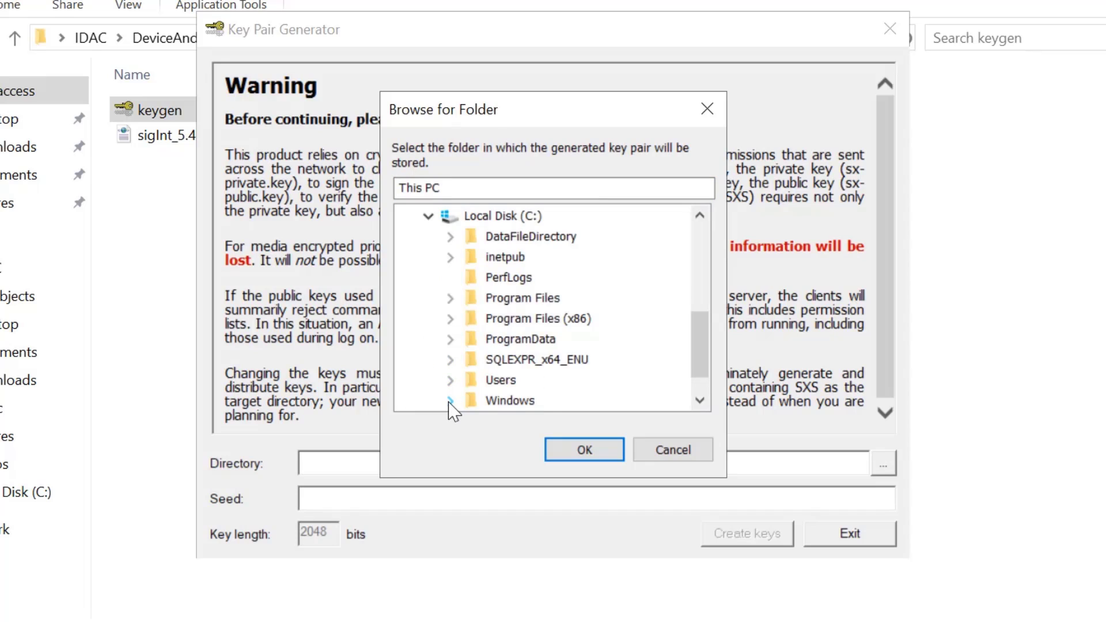
left_click(449, 400)
scroll(705, 340, "down", 20)
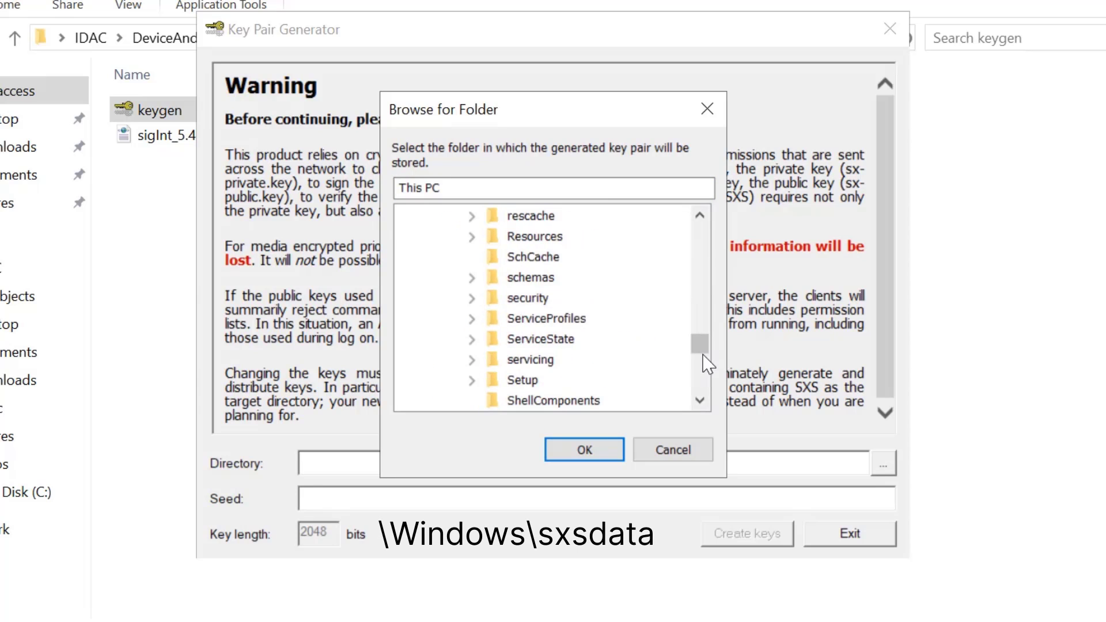
left_click(521, 345)
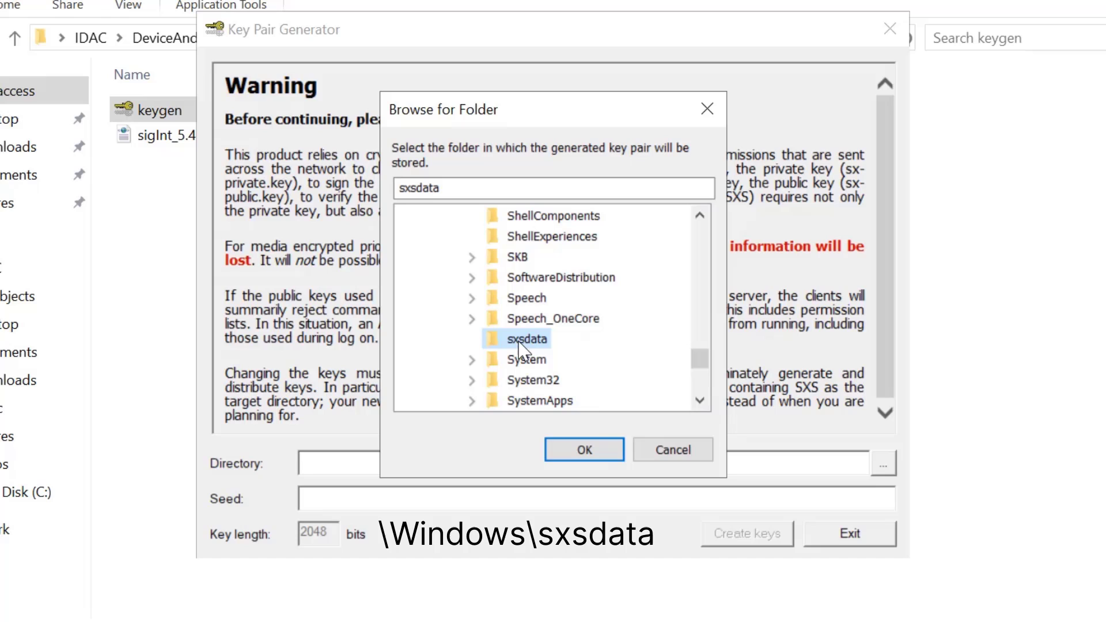
left_click(583, 448)
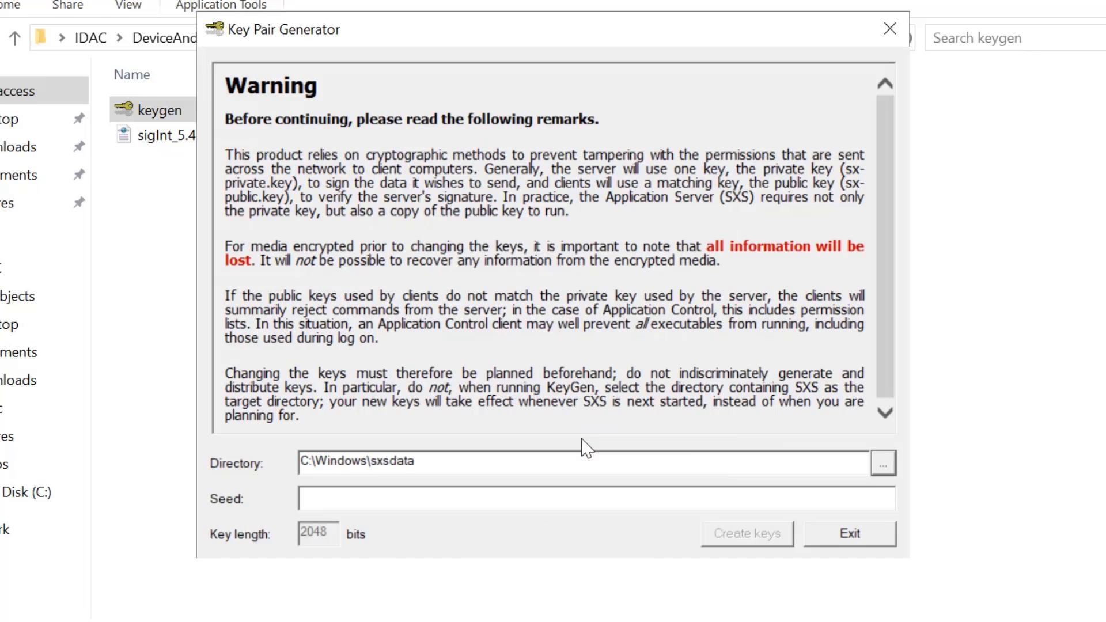
Enter a random seed, create the key pair, confirm, and exit the generator
left_click(549, 499)
type("weurcmwoieutoiwiewiw")
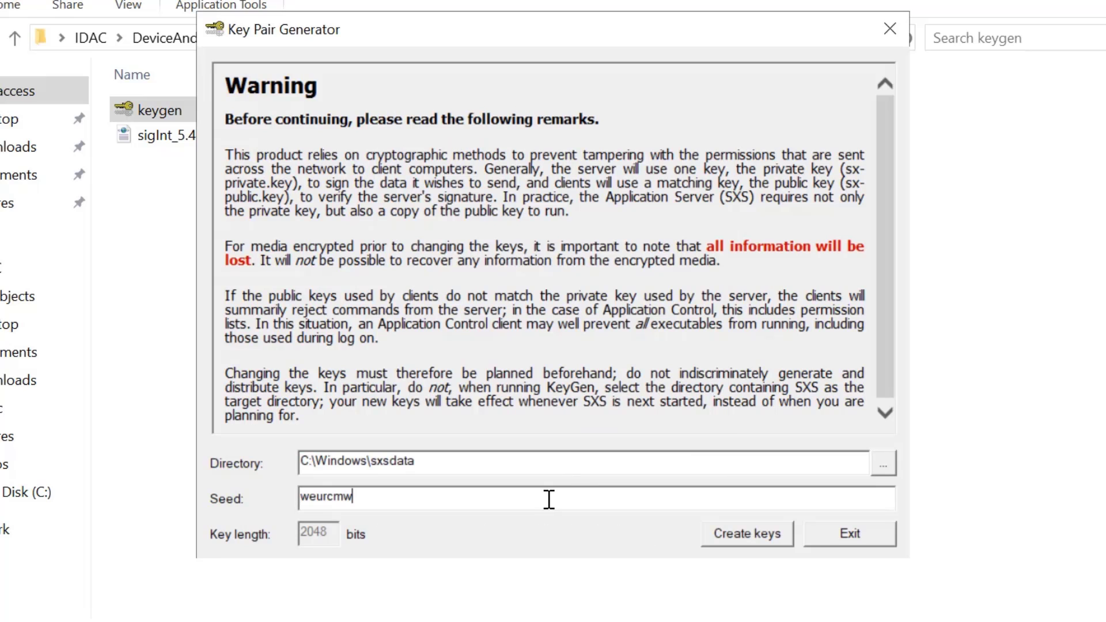
type("8r94trc943tmc943tmc93w,mo9tcu4mto9c")
left_click(751, 533)
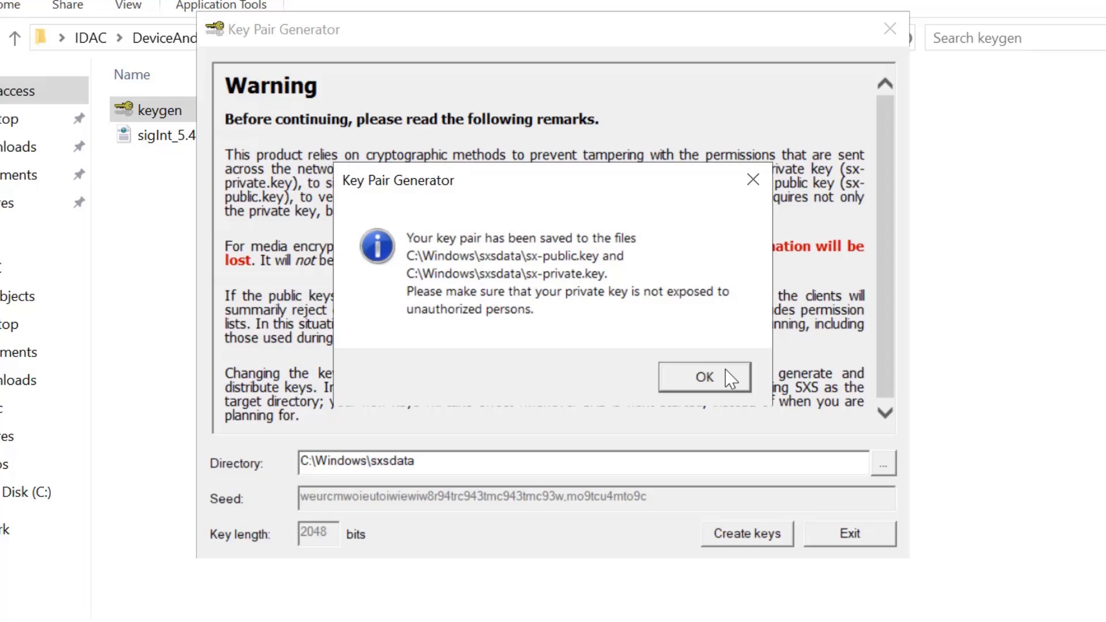
left_click(704, 377)
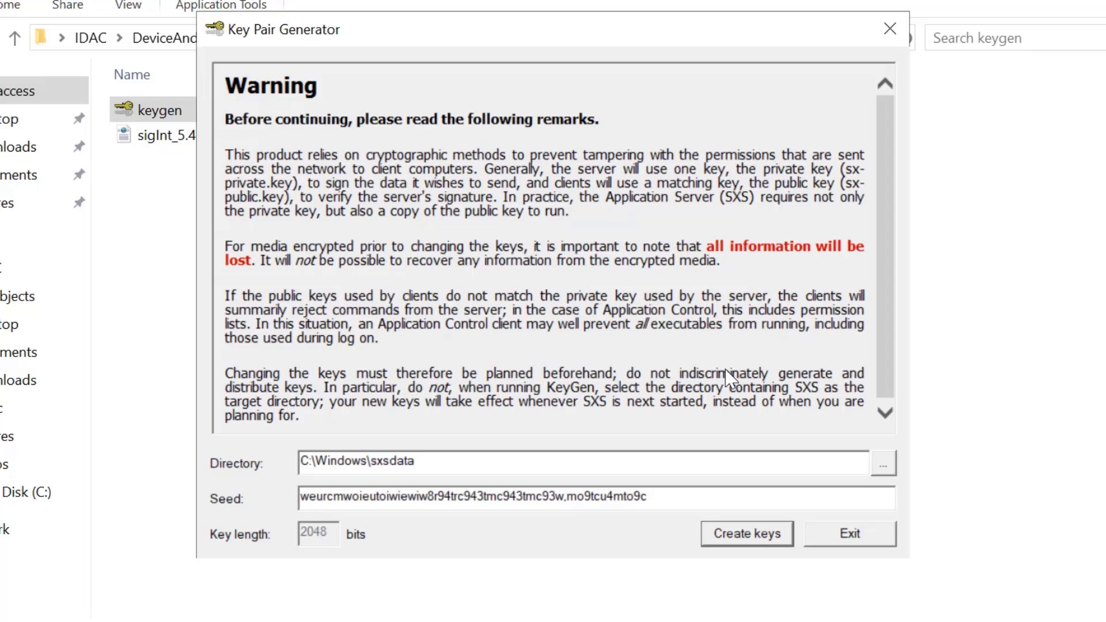
left_click(845, 534)
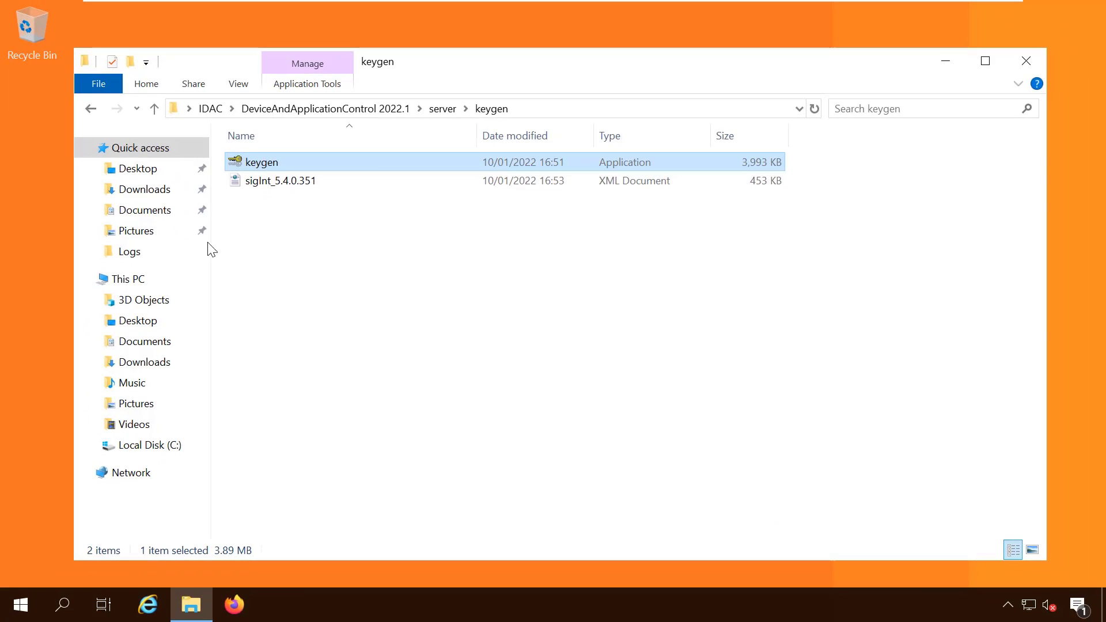
Launch the Services console by searching 'services' from Start
left_click(55, 93)
left_click(23, 610)
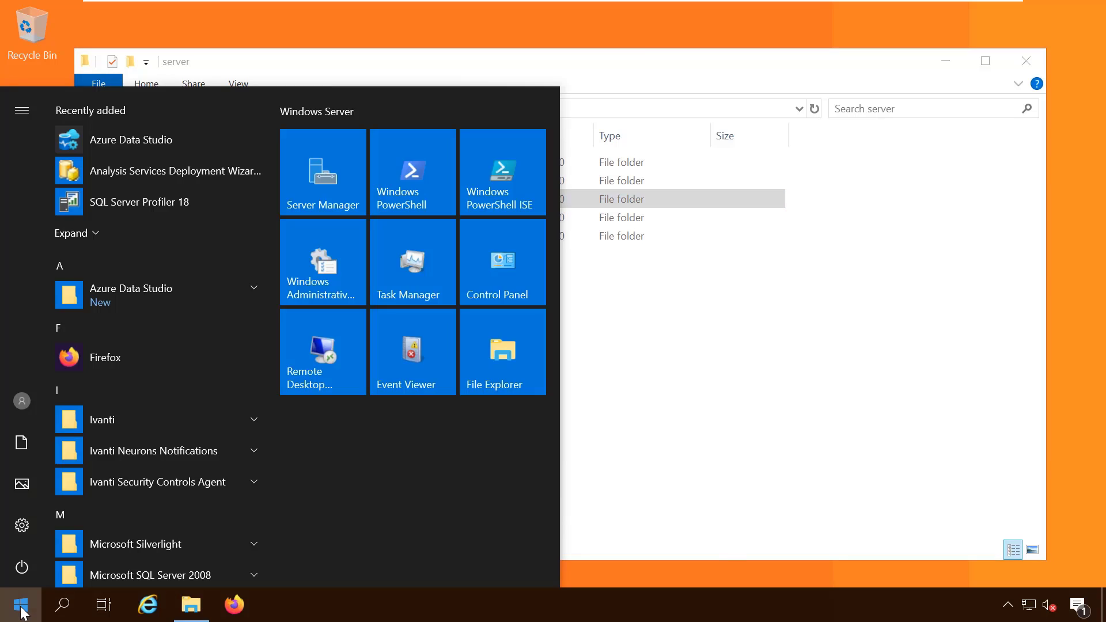
type("services")
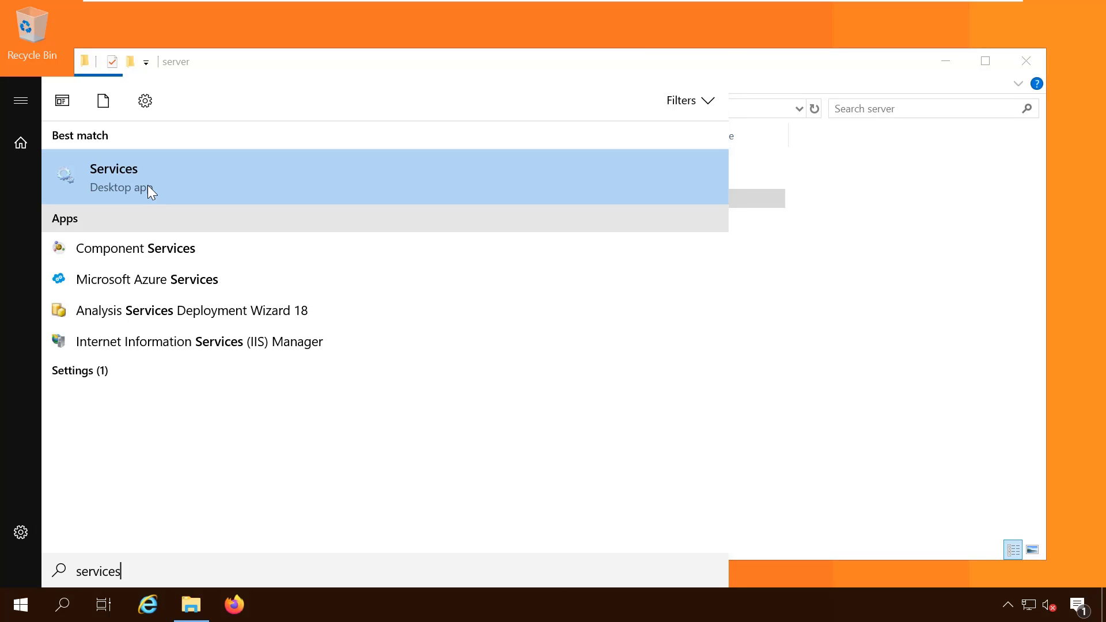
left_click(149, 182)
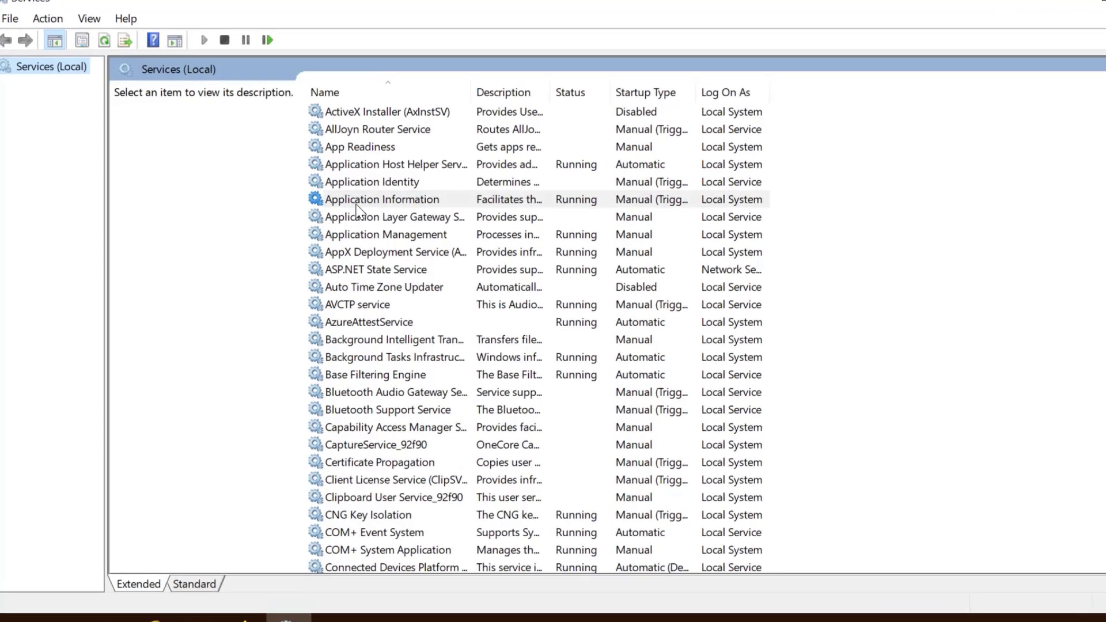
Restart the Ivanti Device and Application Control Server service
left_click(356, 206)
type("iv")
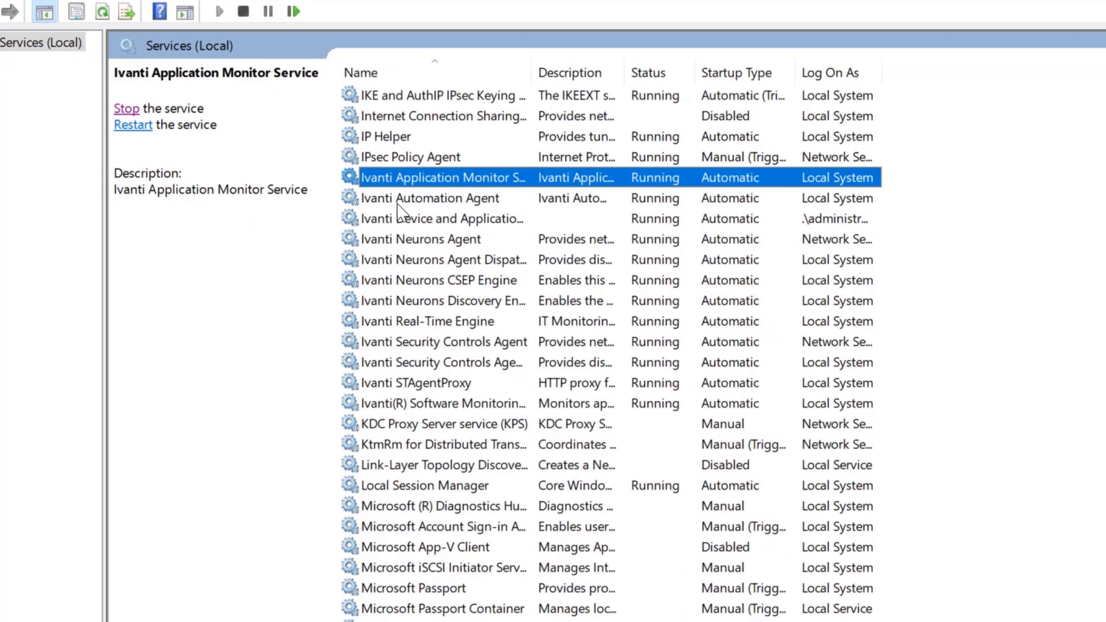
left_click(403, 221)
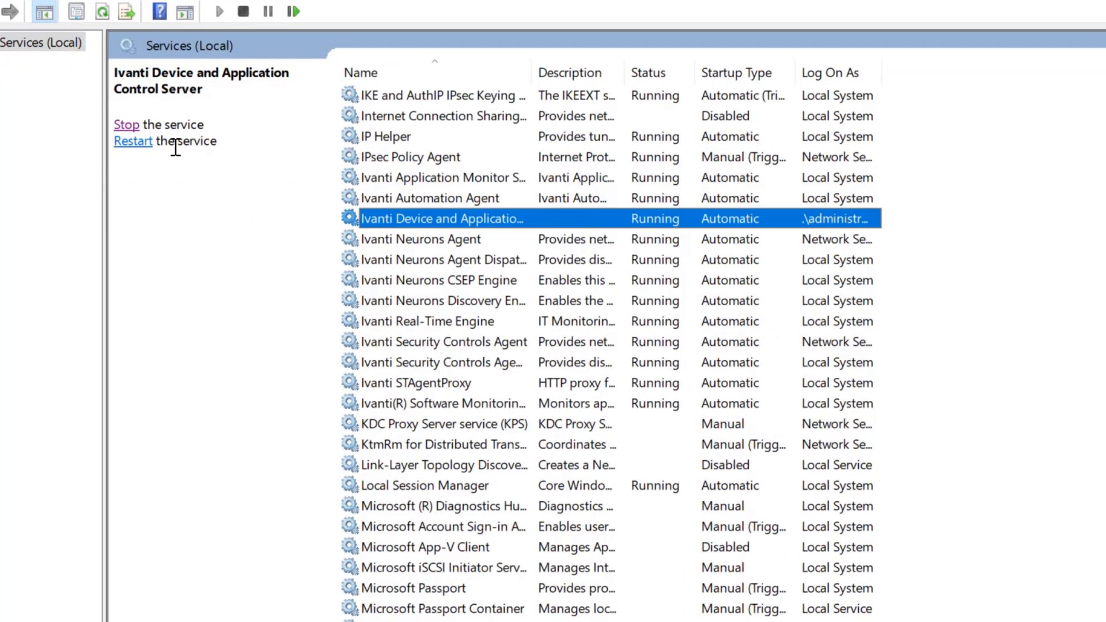
left_click(137, 145)
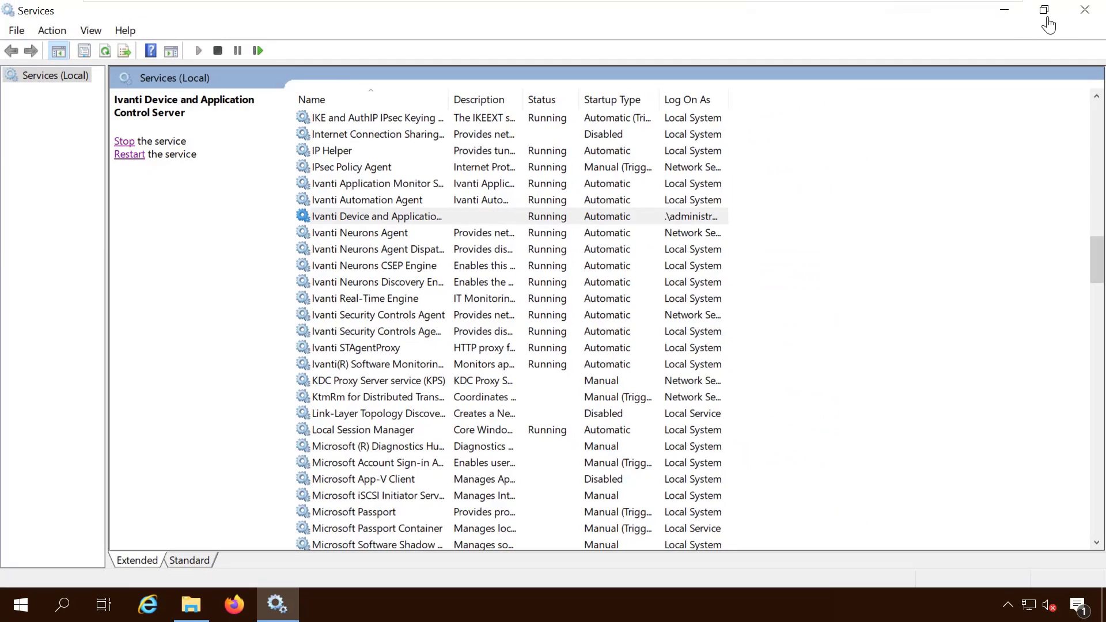
Close Services, then run the Console installer from server\smc through to Finish
left_click(1086, 10)
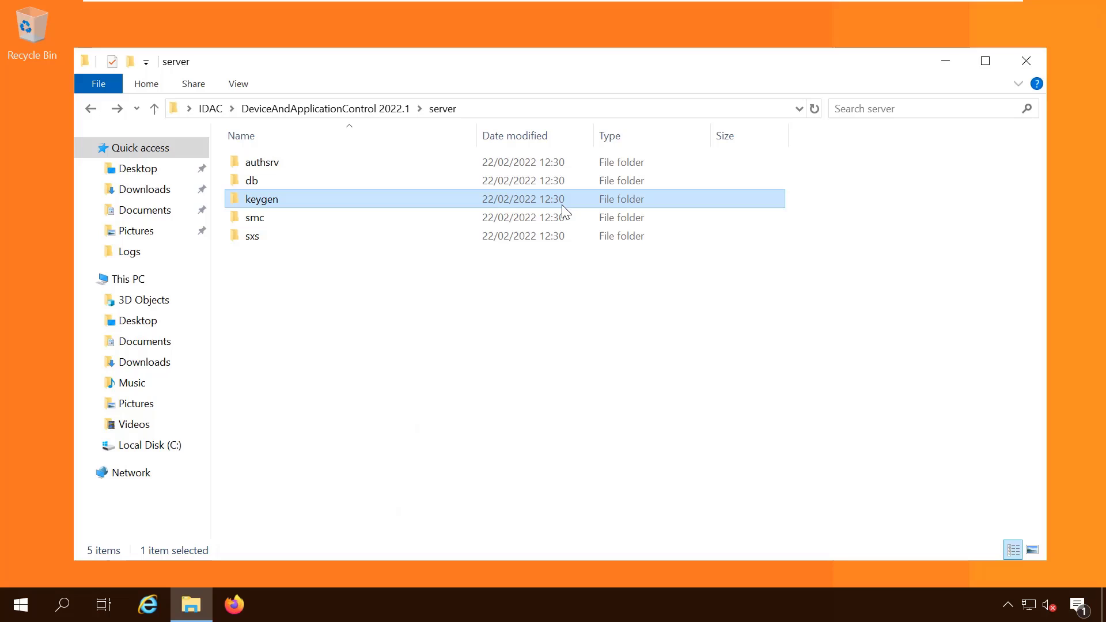
left_click(354, 352)
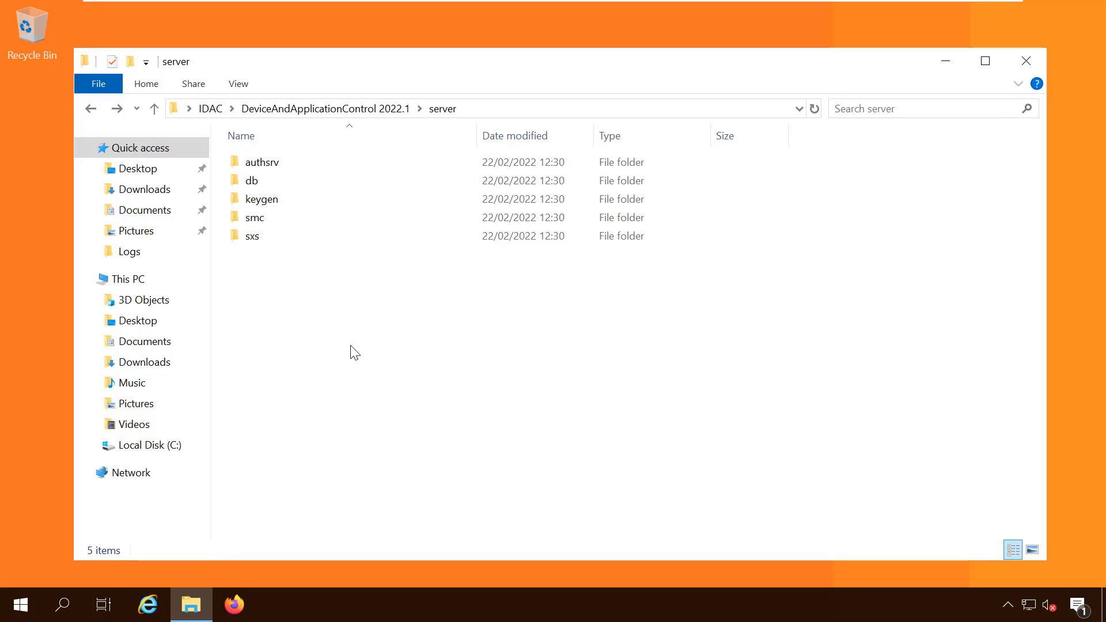
double_click(264, 219)
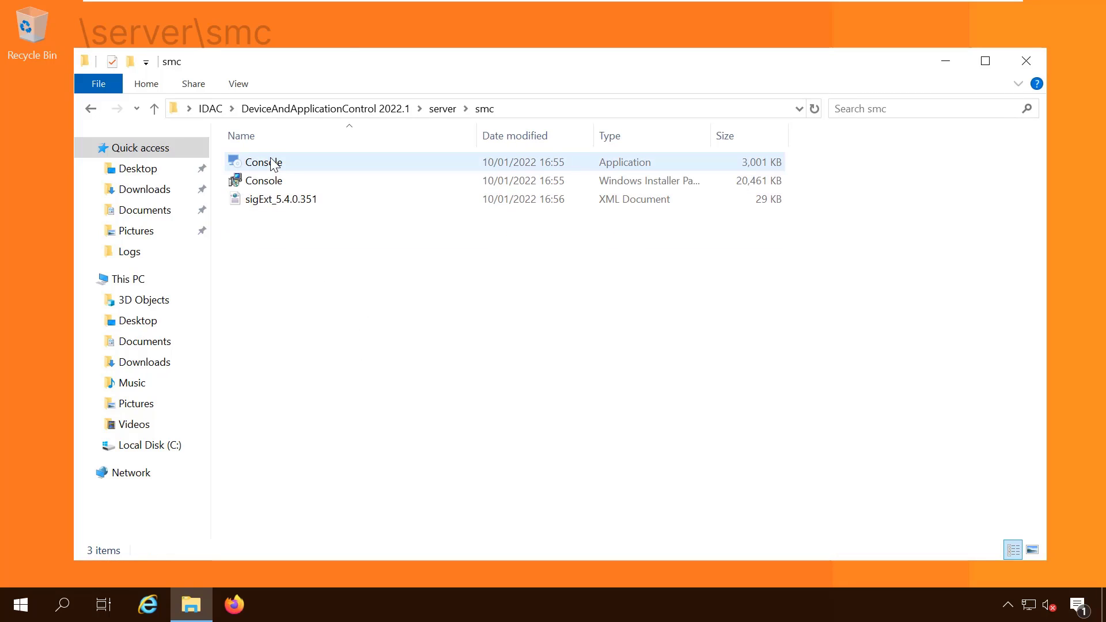
double_click(273, 163)
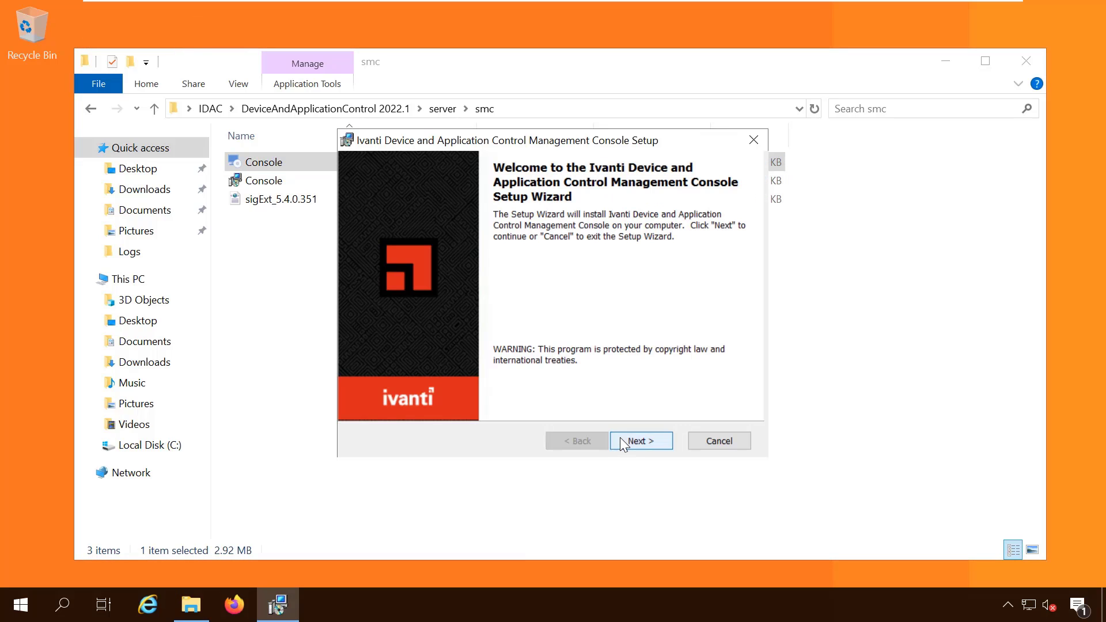
left_click(623, 443)
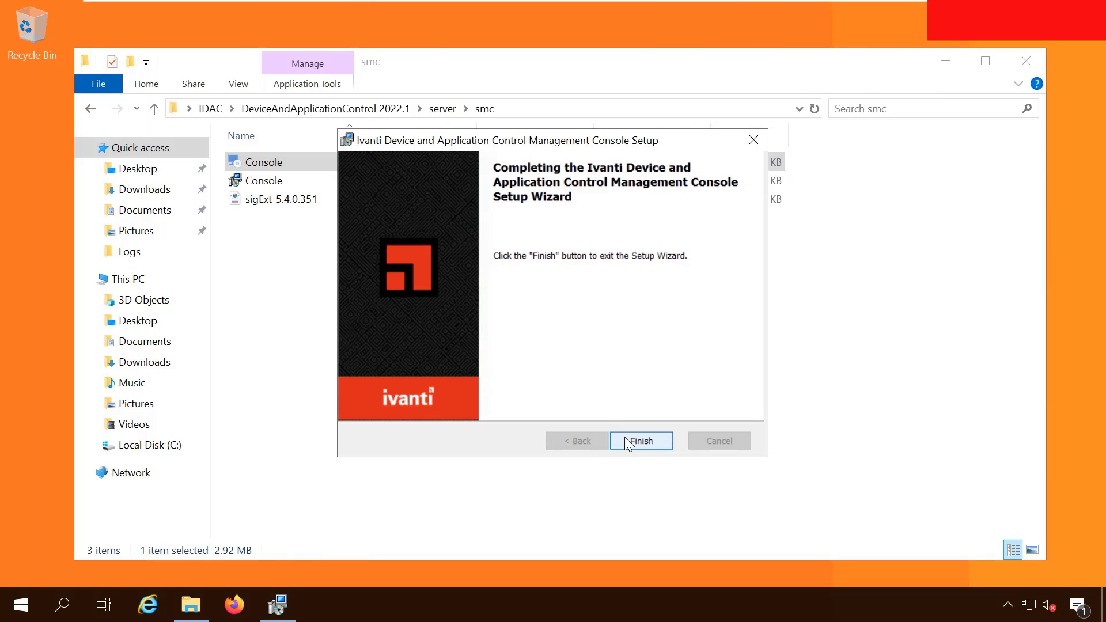
left_click(639, 441)
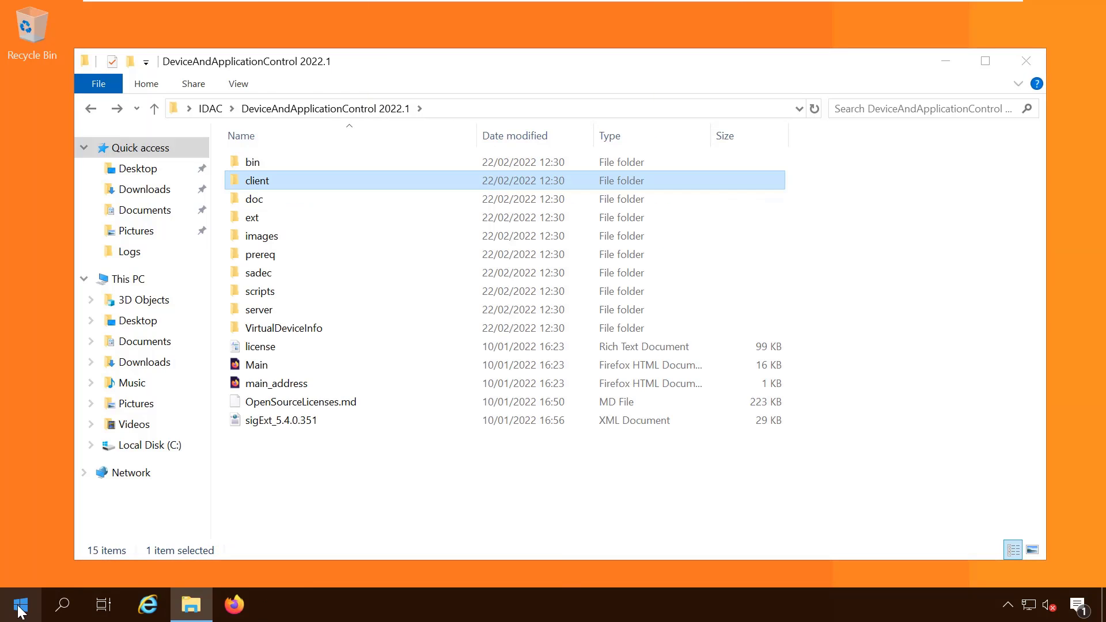
left_click(20, 606)
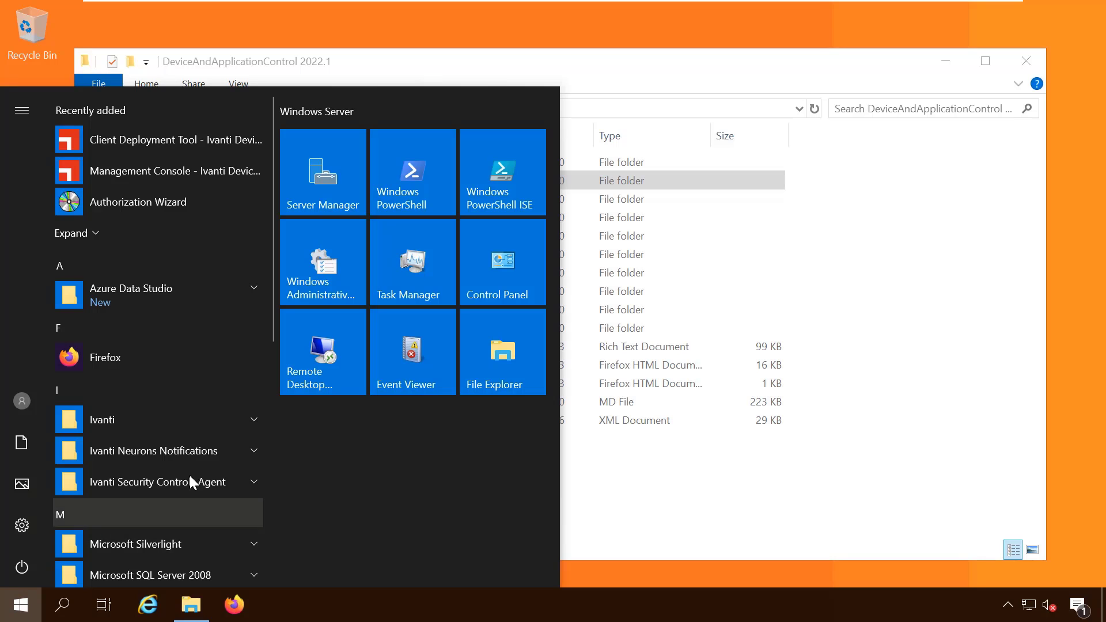
Launch the Management Console, connect to the local server as current user, and maximise it
left_click(252, 422)
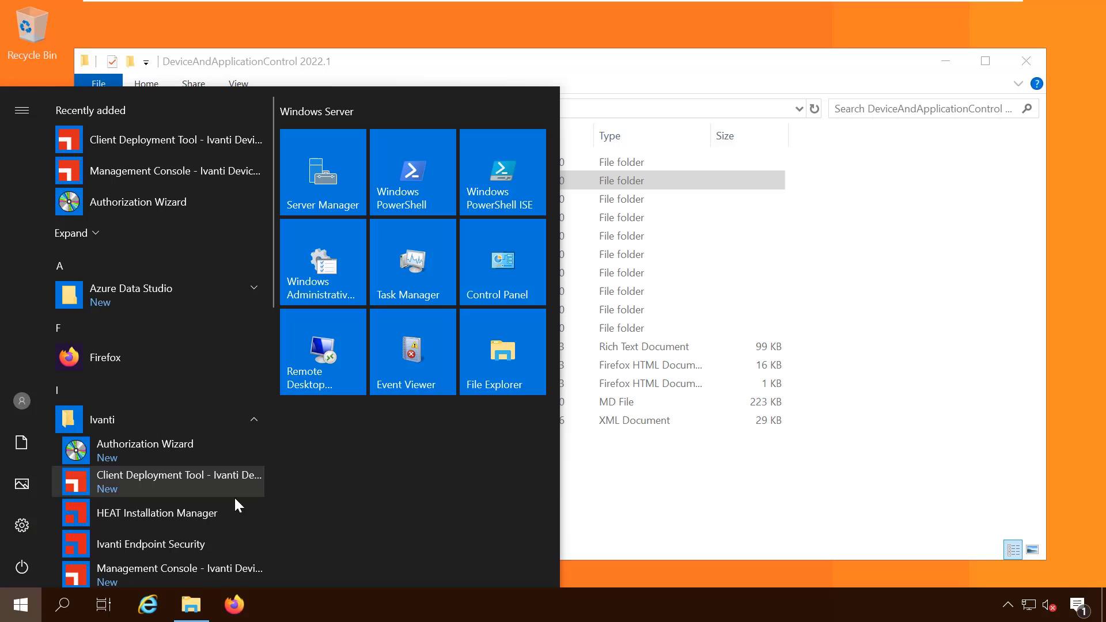
left_click(208, 571)
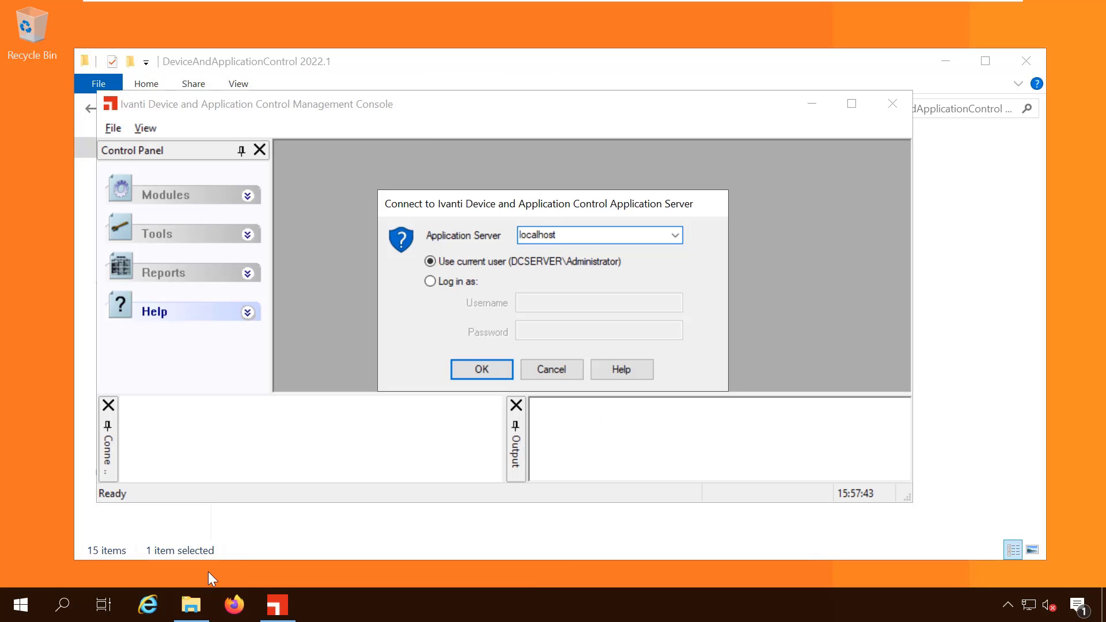
left_click(490, 369)
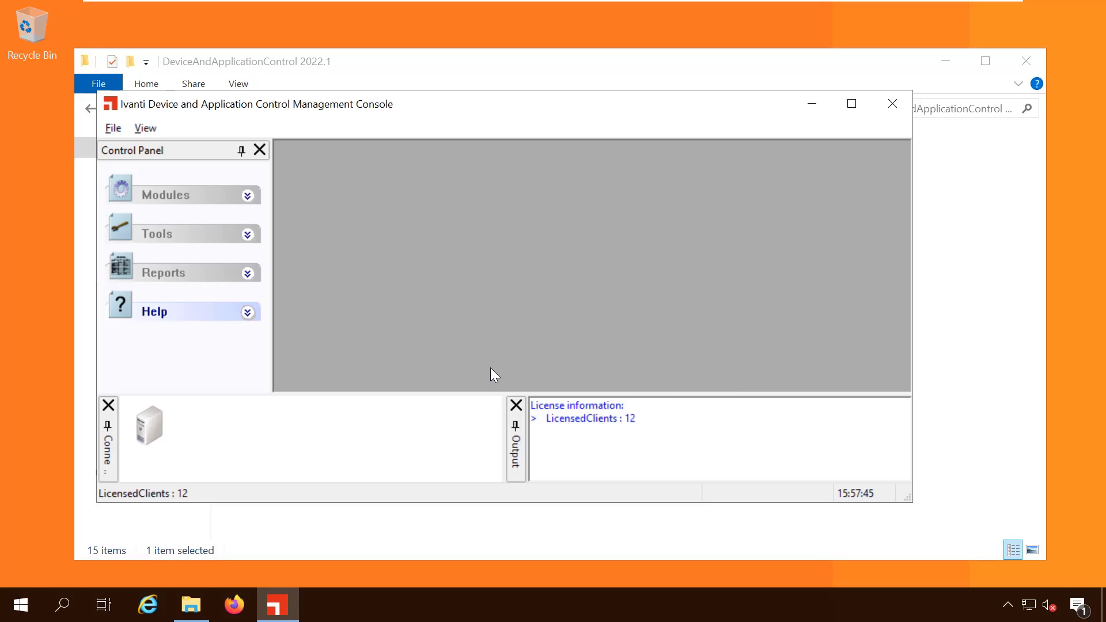
left_click(851, 103)
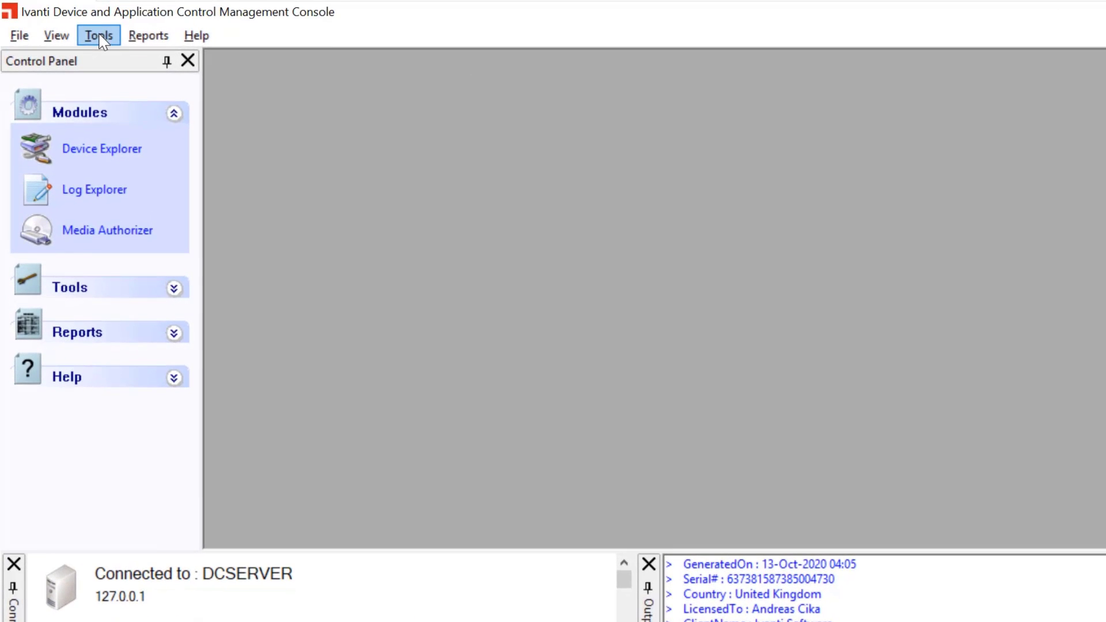
In Tools > Default Options, set Device log to Enabled, apply and send to clients
left_click(99, 37)
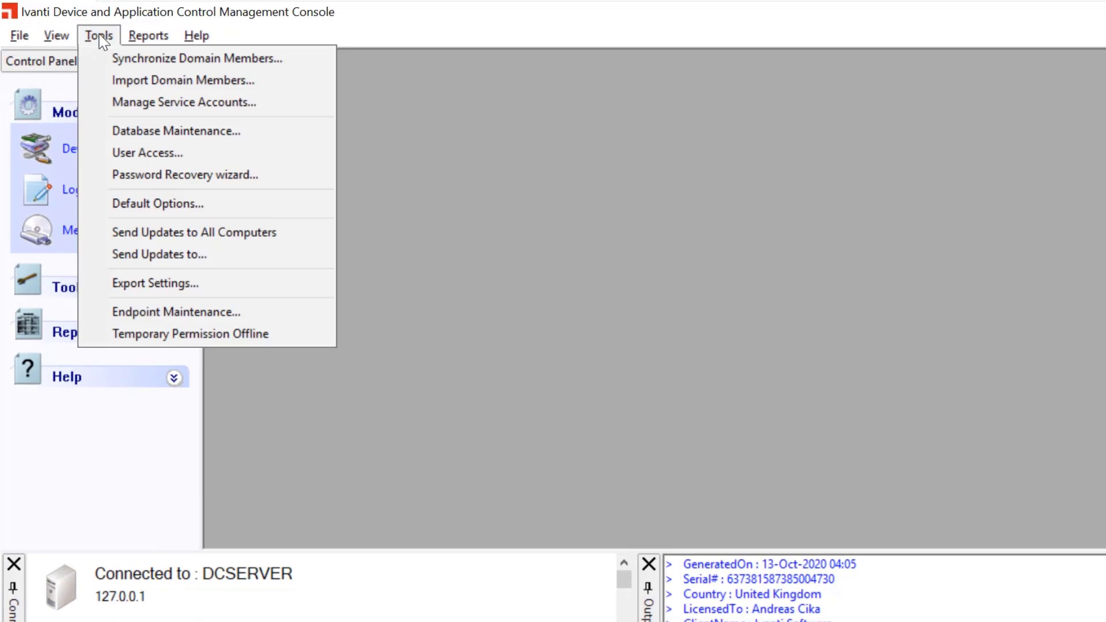
left_click(136, 205)
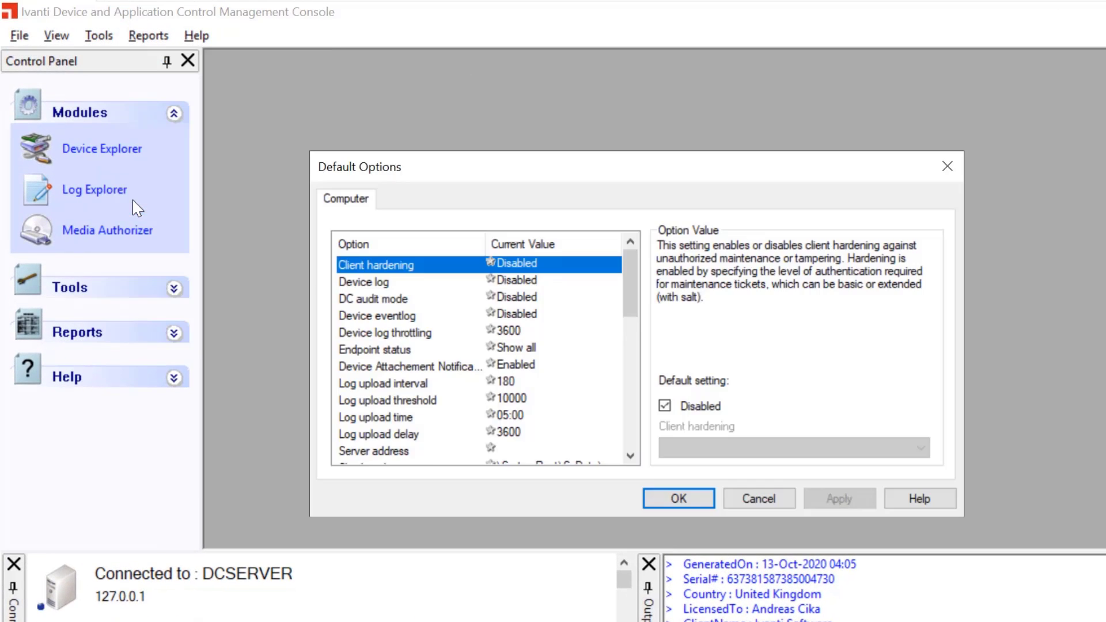
left_click(354, 283)
left_click(667, 405)
left_click(694, 448)
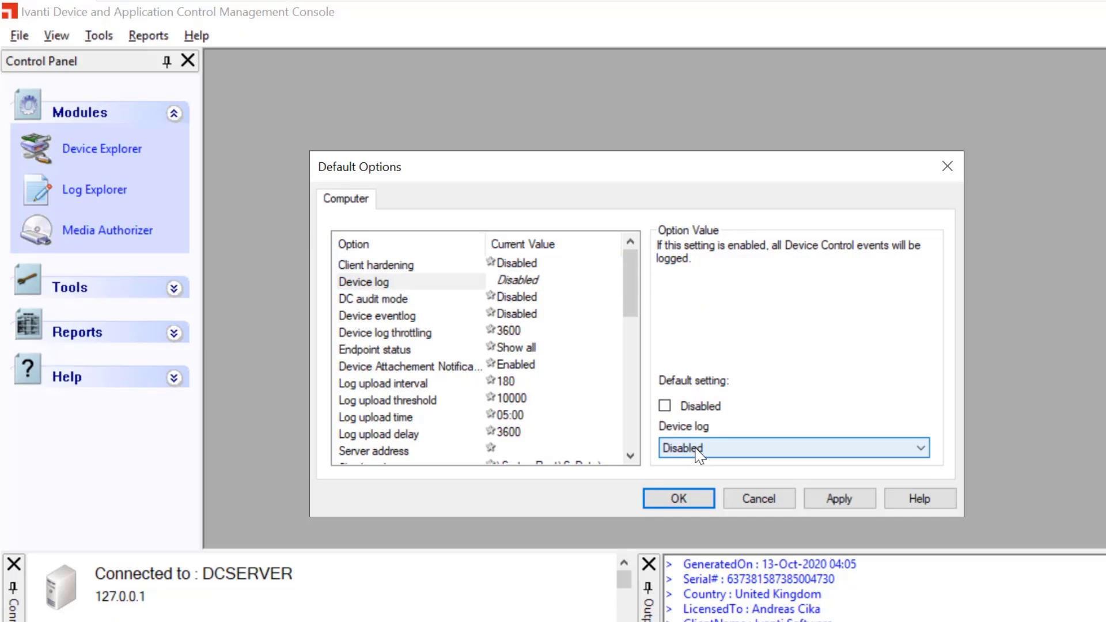
left_click(688, 478)
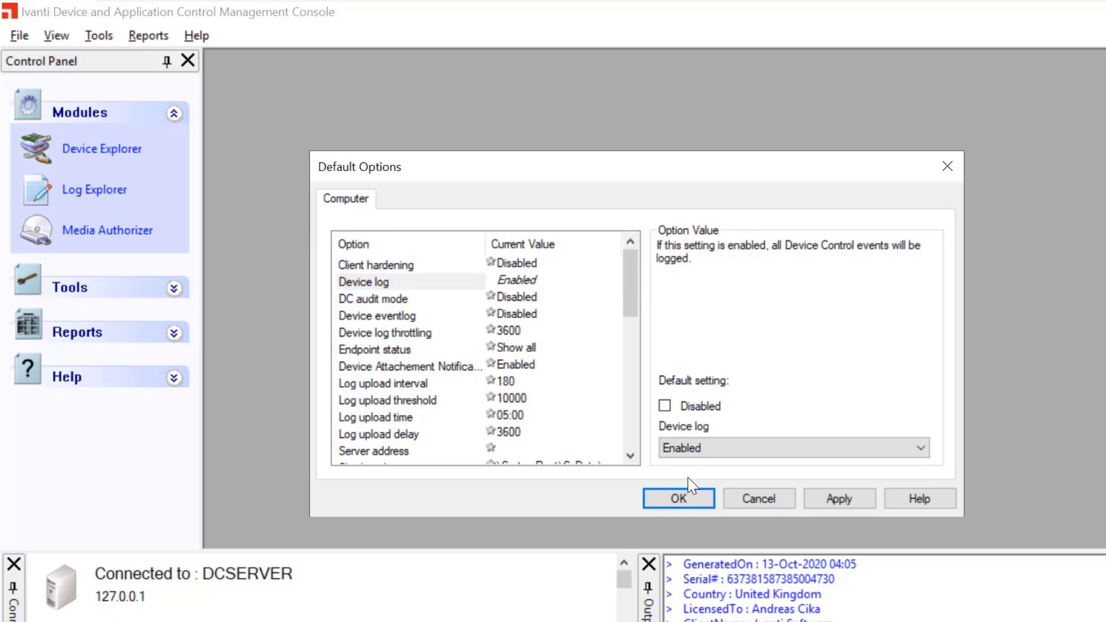
left_click(825, 496)
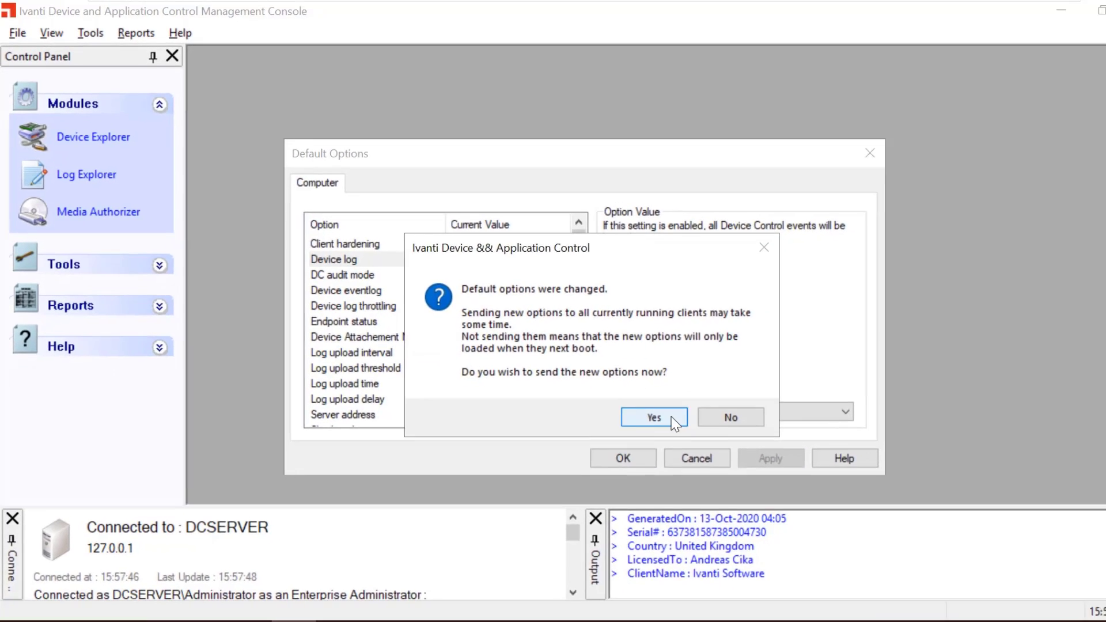
left_click(672, 417)
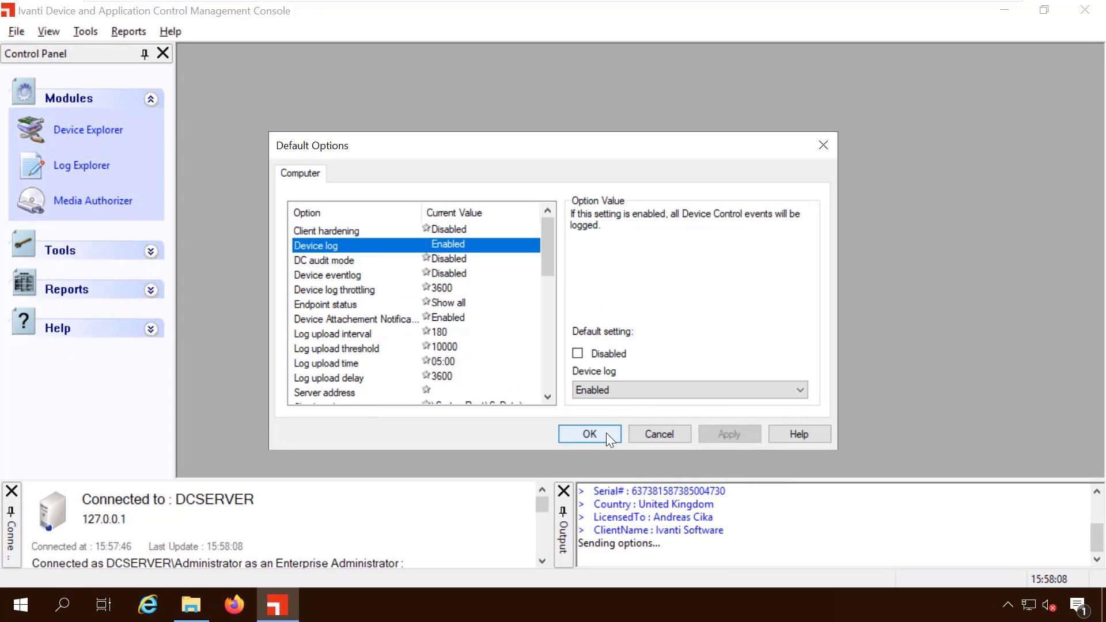
left_click(641, 458)
In Device Explorer, open Add/Modify Permissions for Default settings
left_click(97, 134)
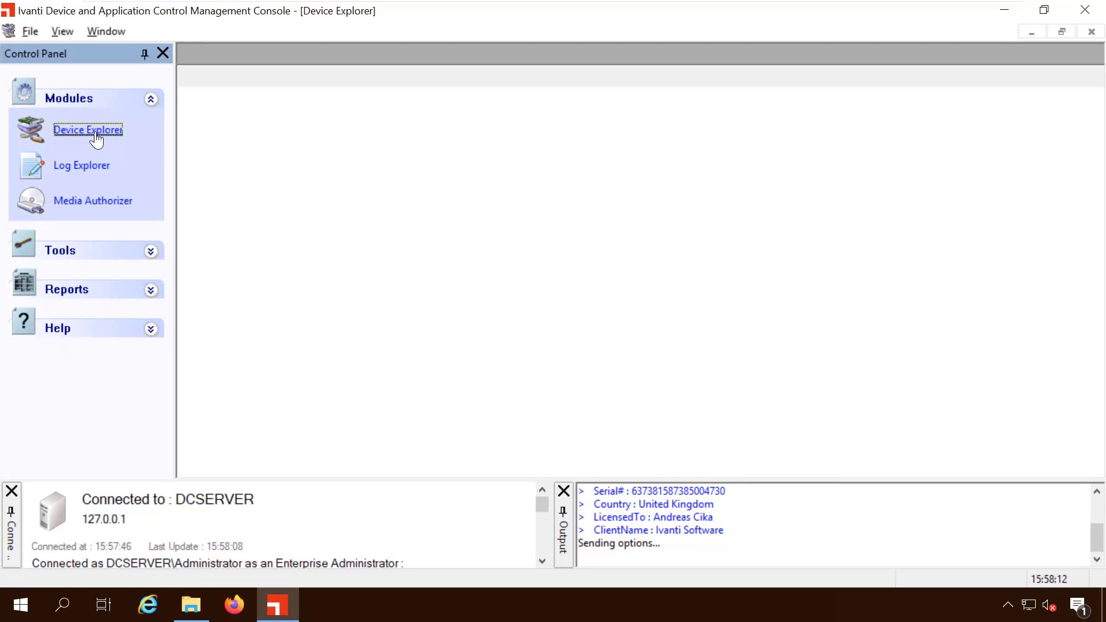
left_click(245, 98)
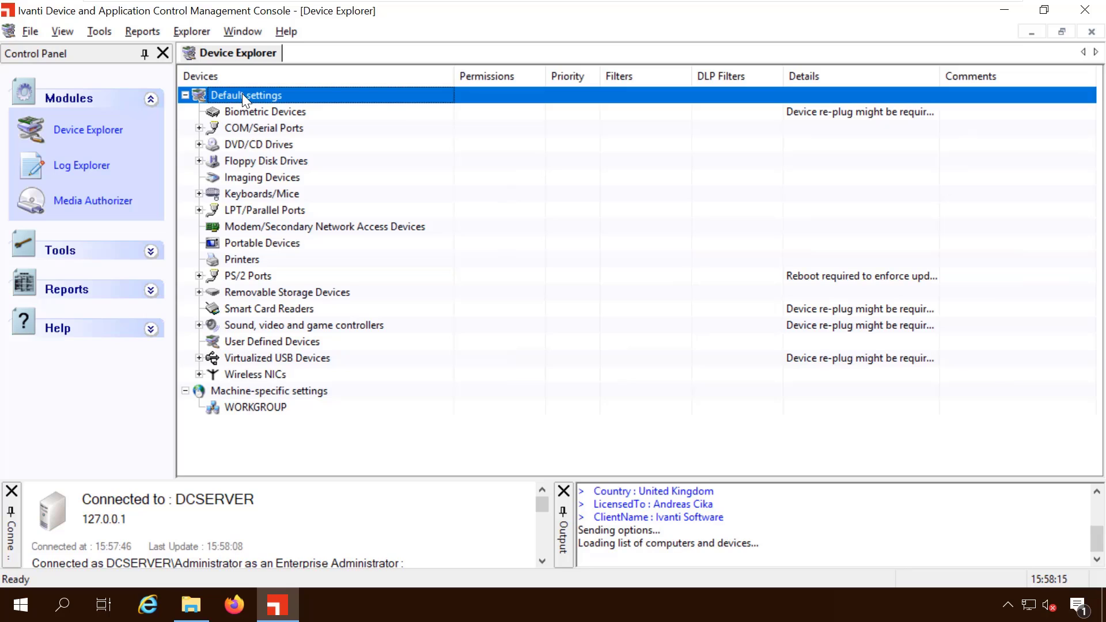
right_click(242, 93)
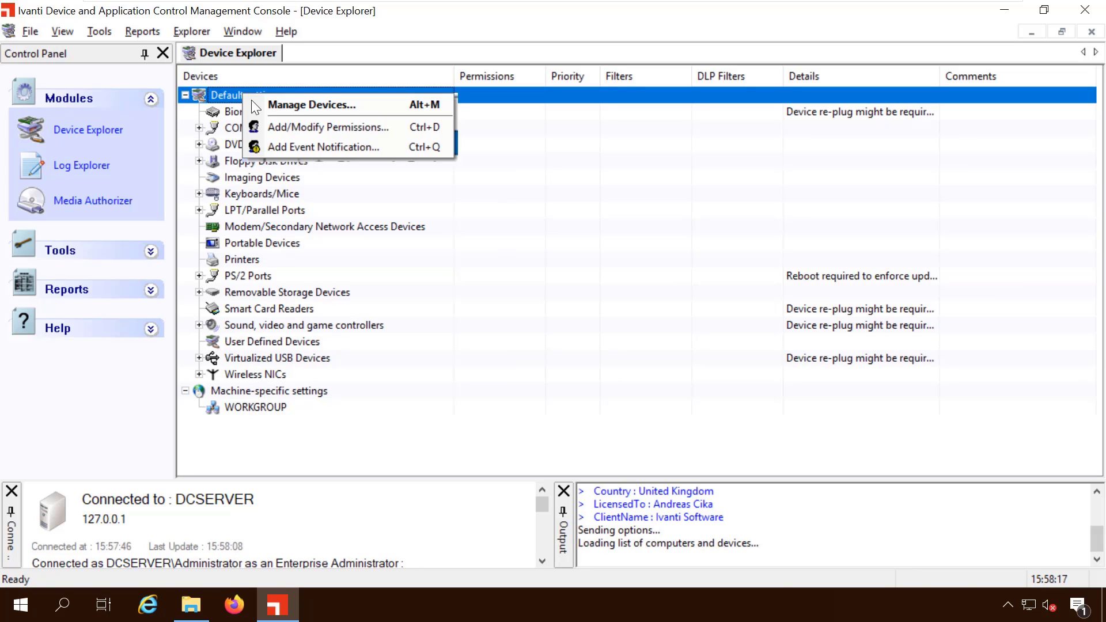
left_click(281, 127)
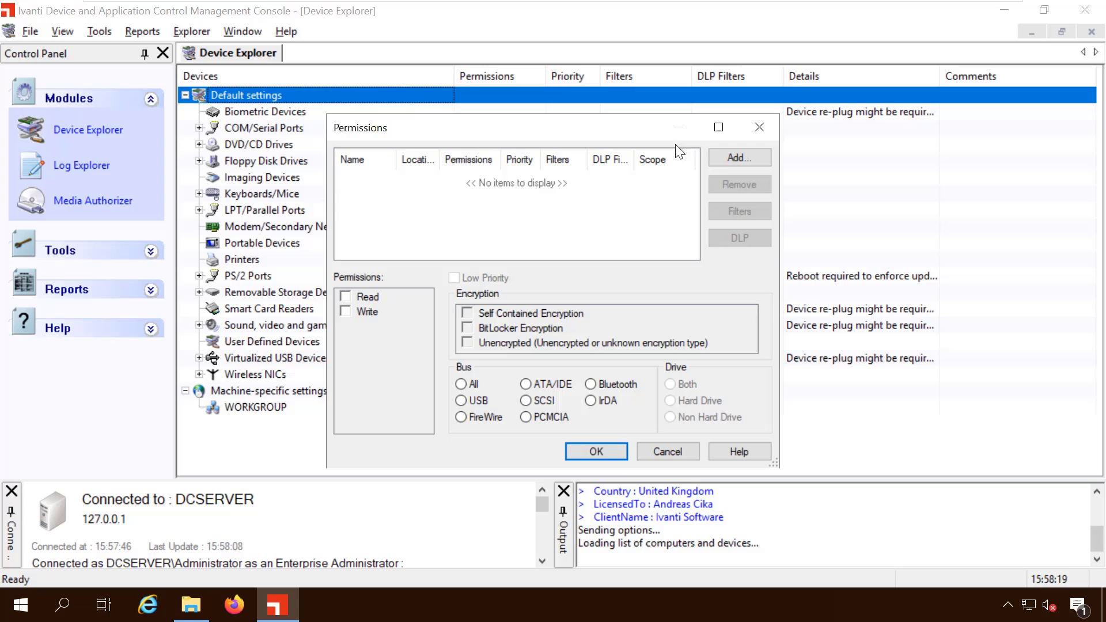
Add Everyone with Read and Write permission and save it
left_click(730, 157)
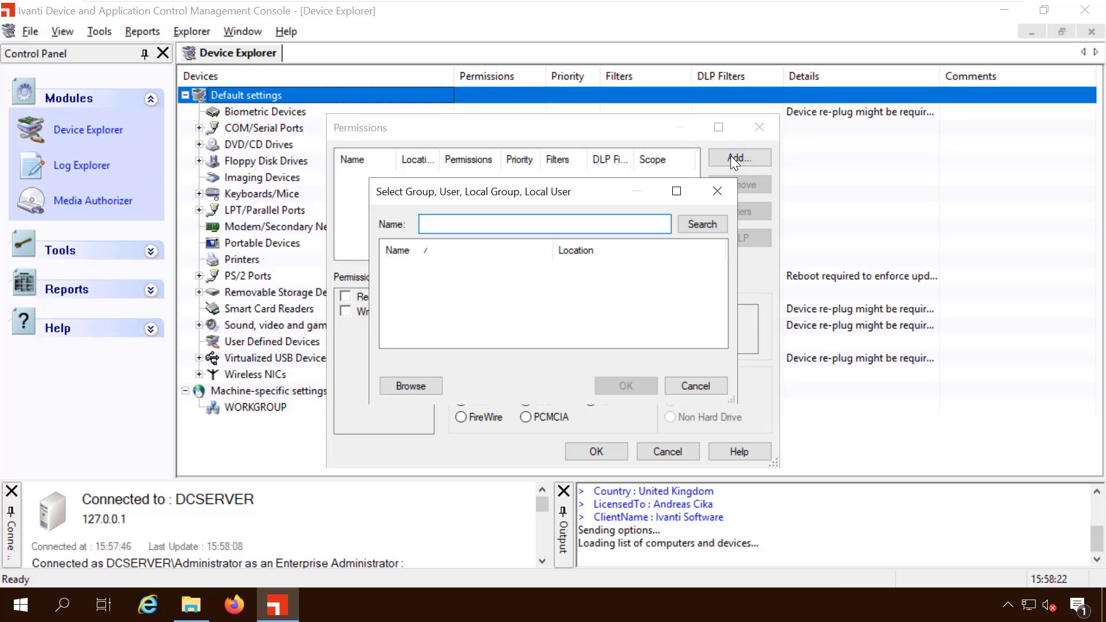
type("every")
key("Return")
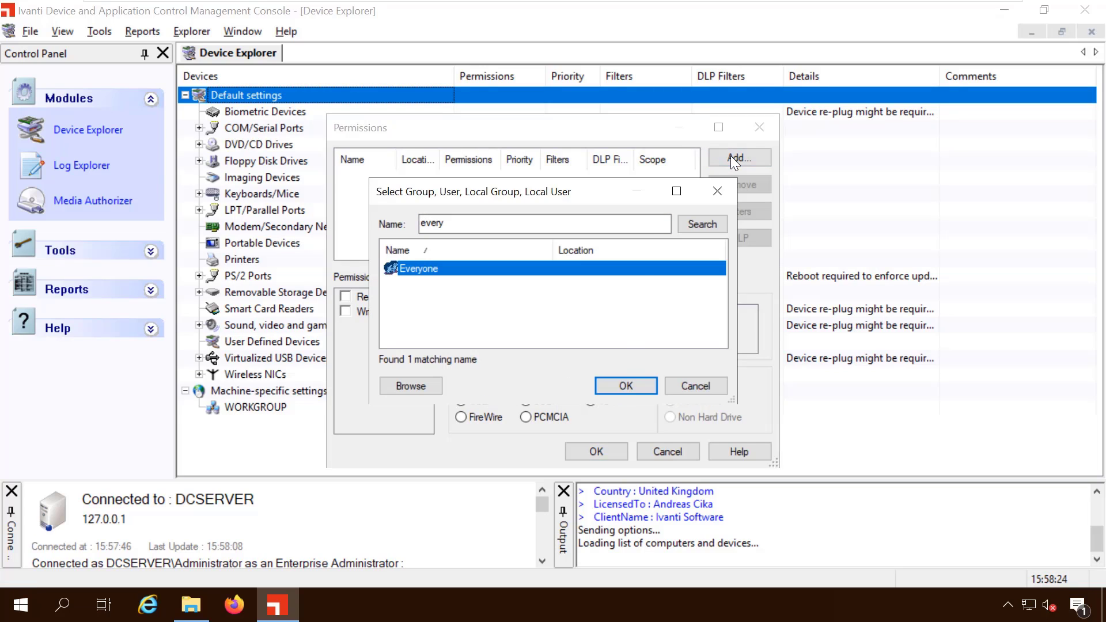
left_click(626, 386)
left_click(346, 312)
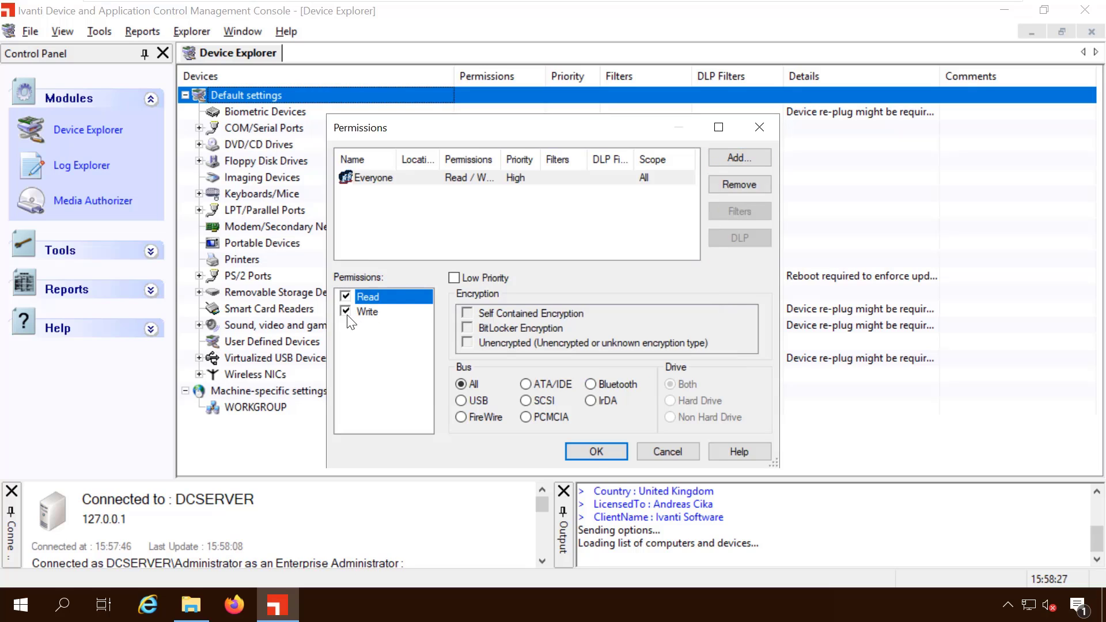
left_click(594, 452)
left_click(269, 111)
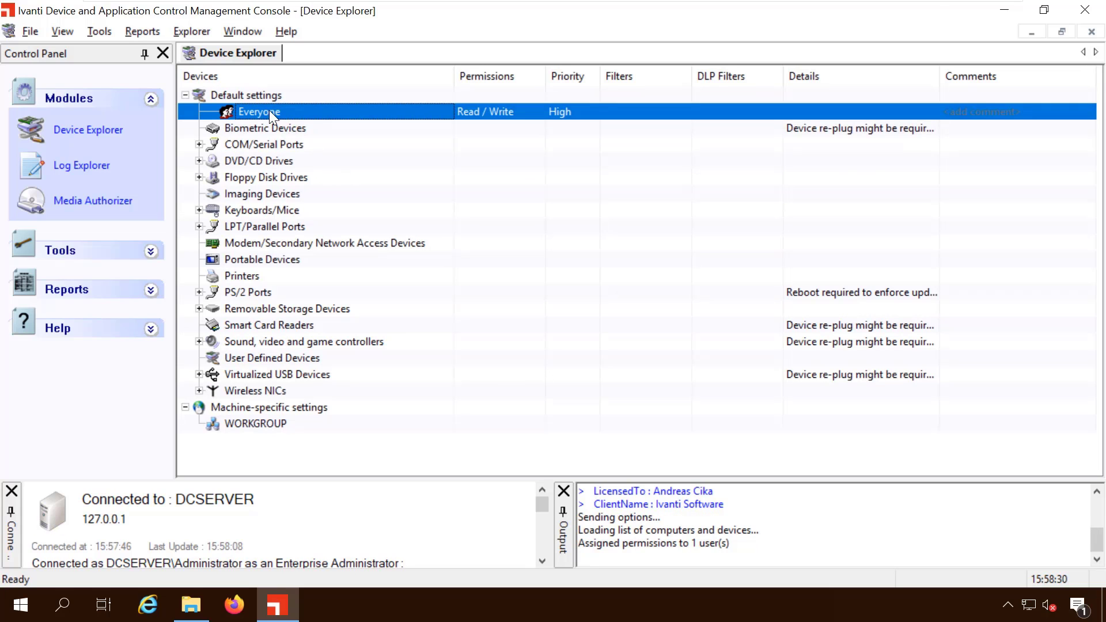
Minimise the console and start the Client Deployment Tool from the Ivanti program group
left_click(1006, 10)
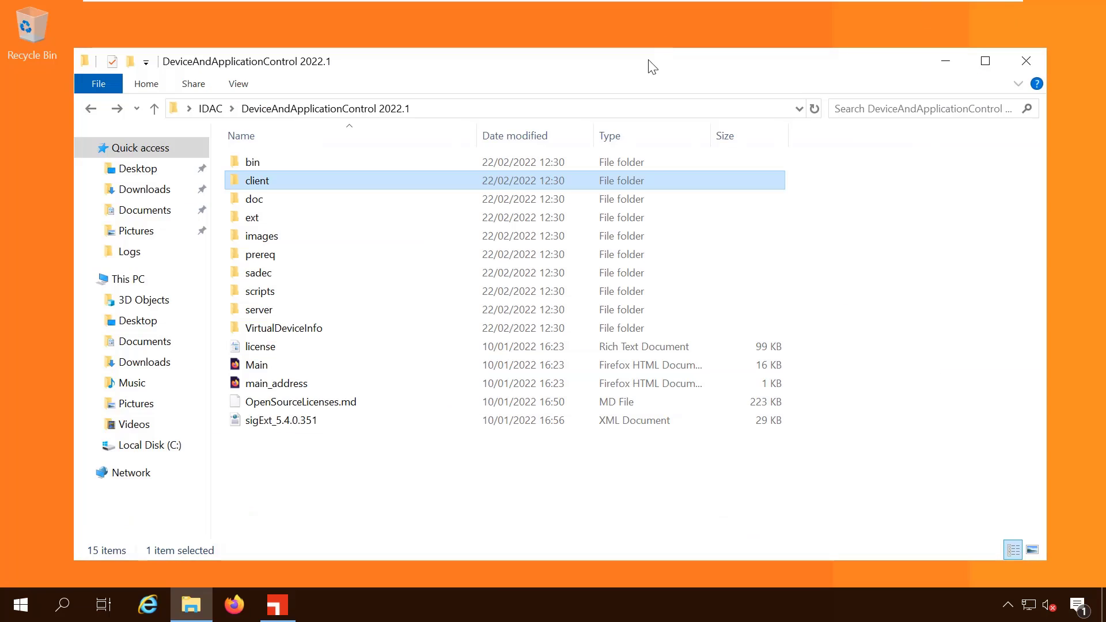
left_click(23, 609)
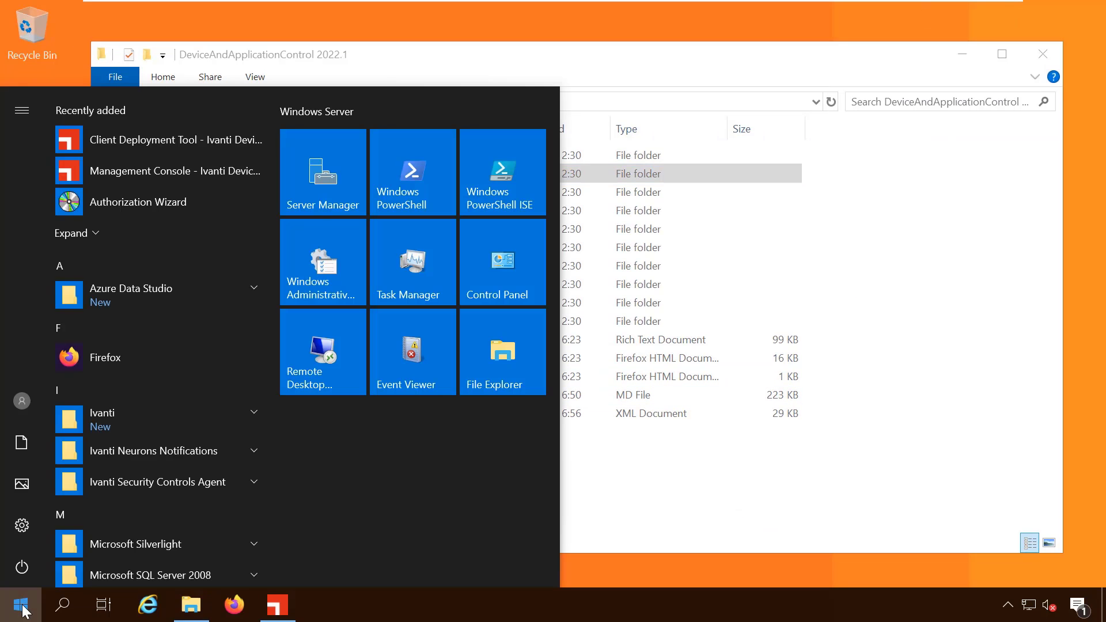
left_click(254, 412)
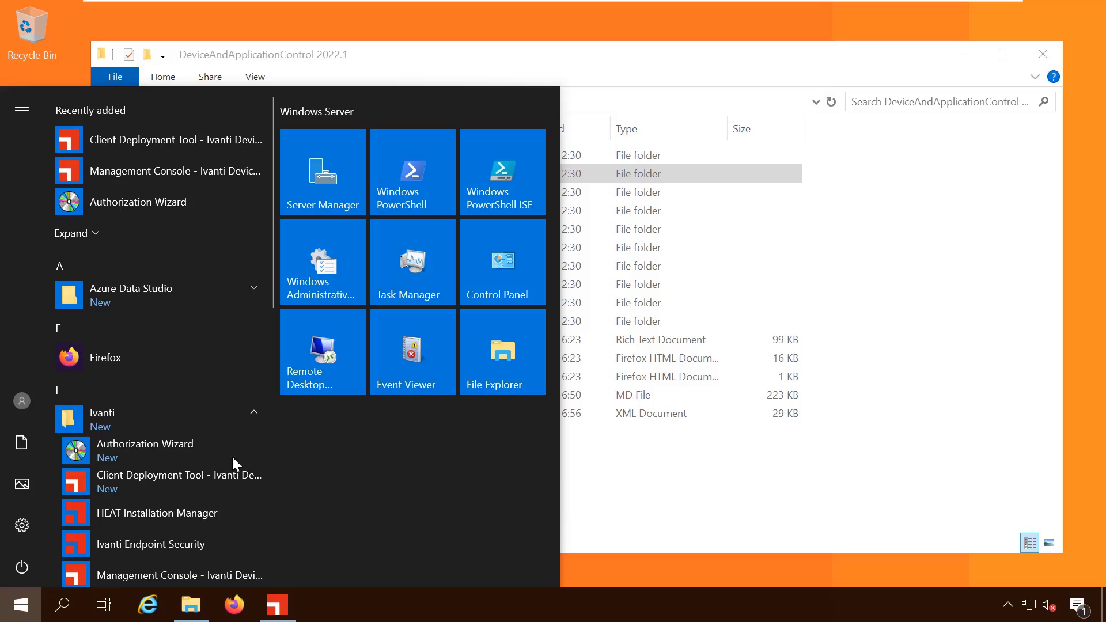
left_click(181, 482)
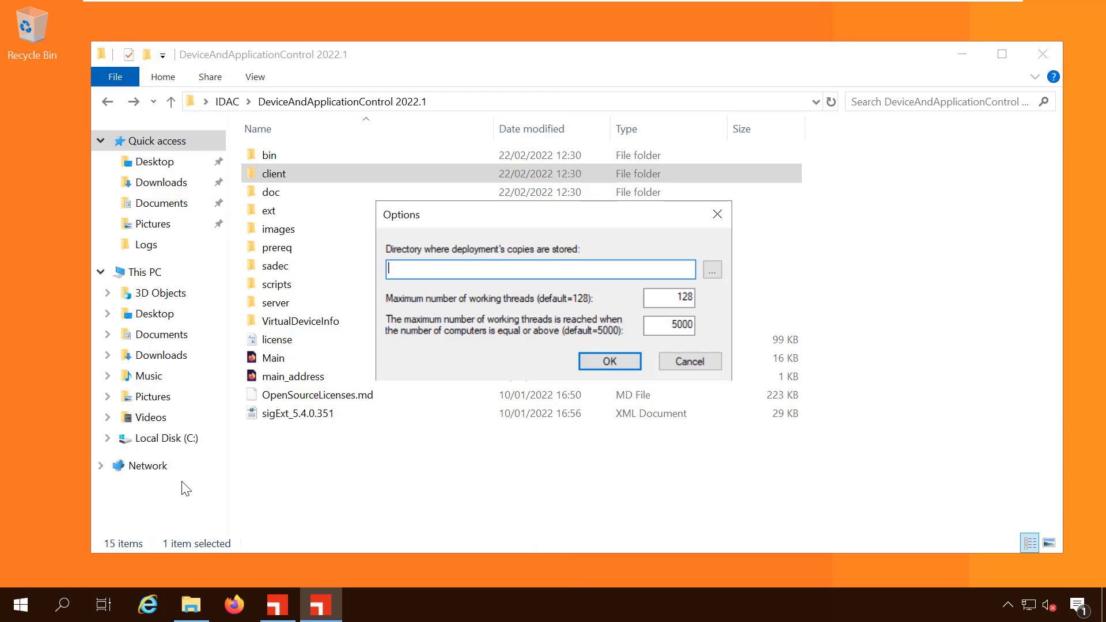
Set the deployment copies directory to the DeviceAndApplicationControl 2022.1 client folder
left_click(713, 269)
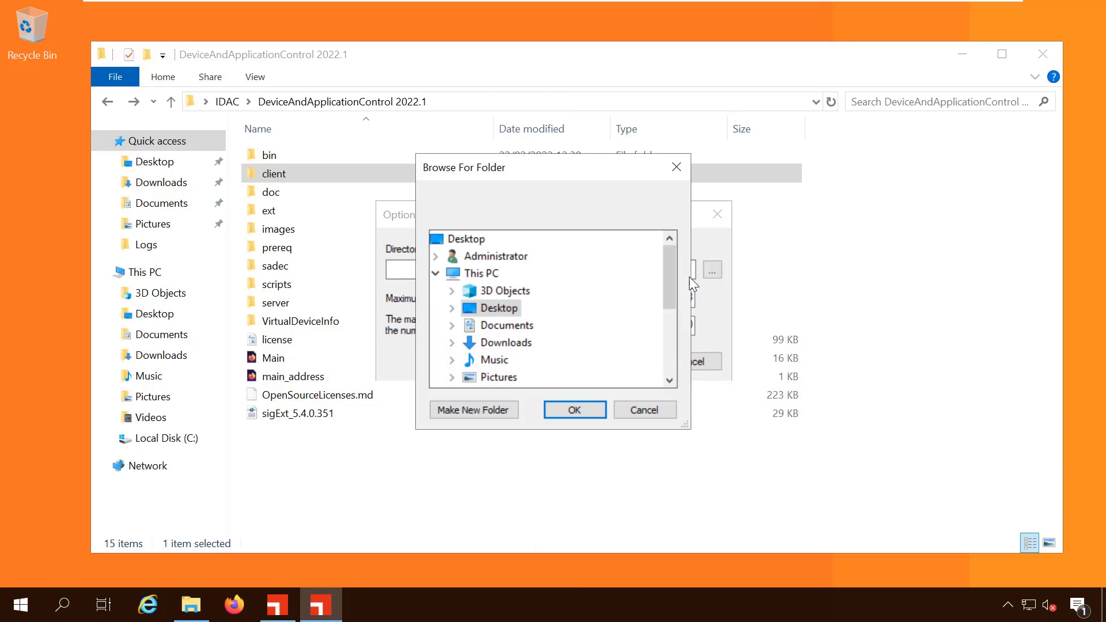
left_click_drag(675, 263, 669, 285)
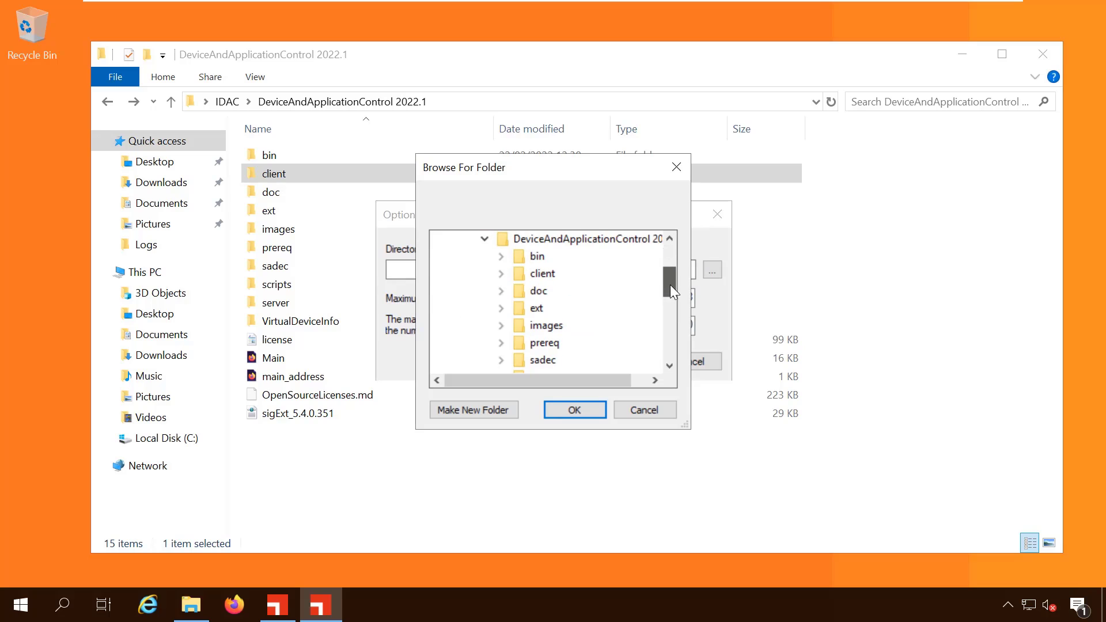
left_click(539, 274)
left_click(558, 405)
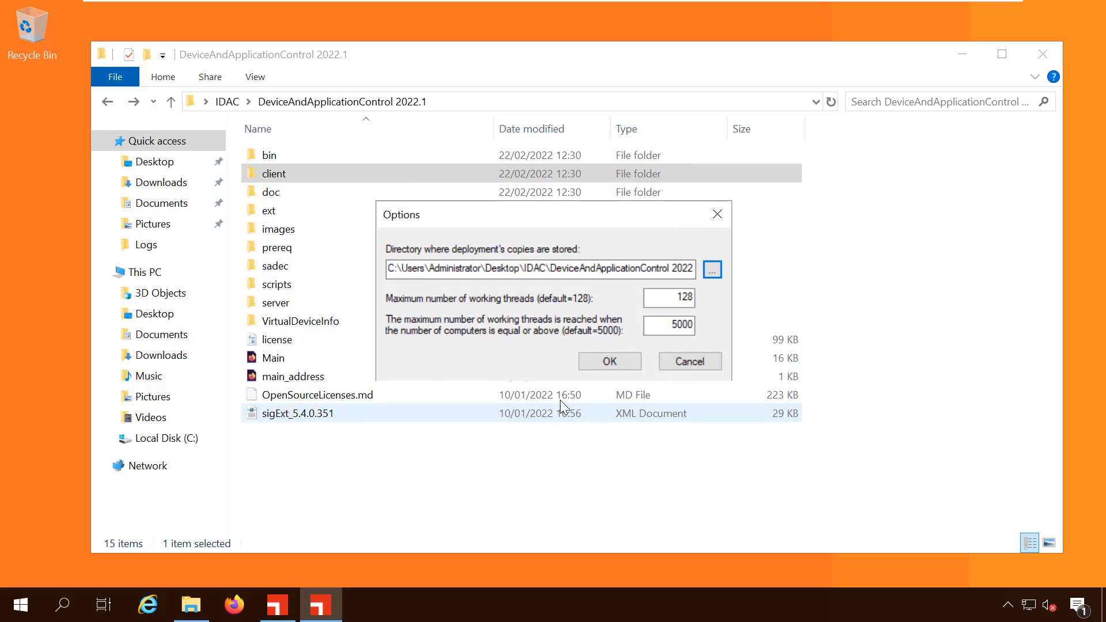
Accept the deployment options and begin a new client package by browsing for its MSI file
left_click(605, 361)
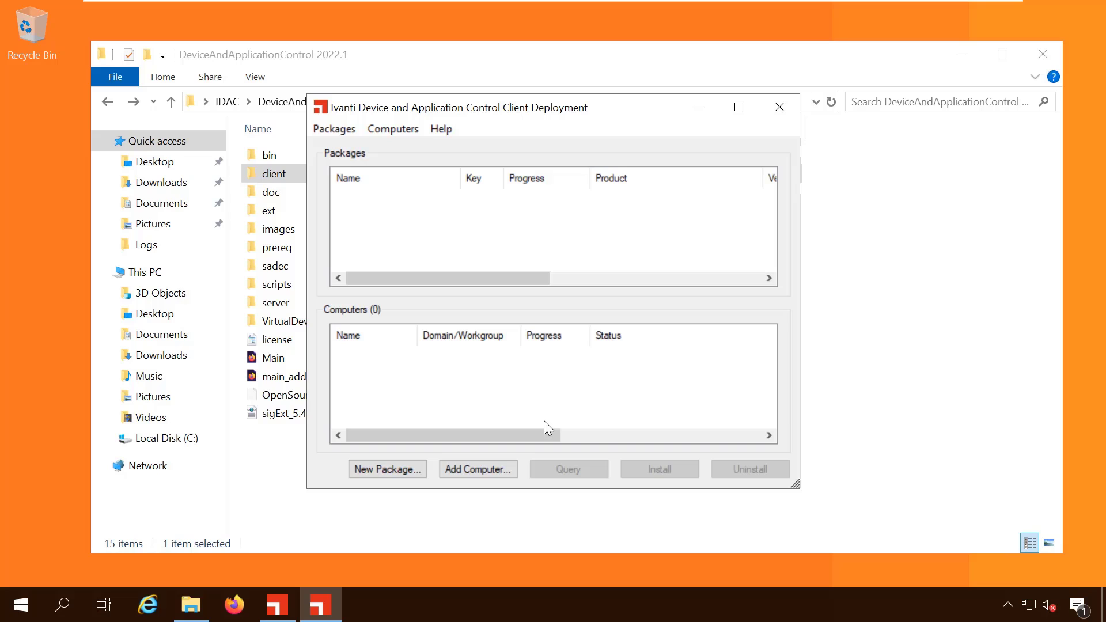
left_click(403, 469)
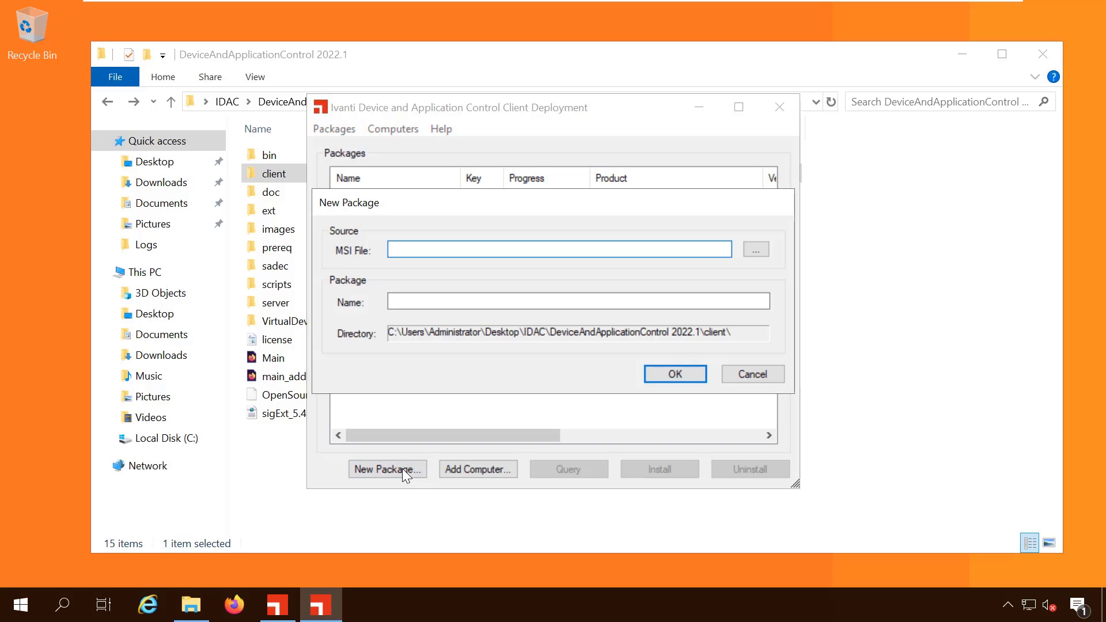
left_click(756, 250)
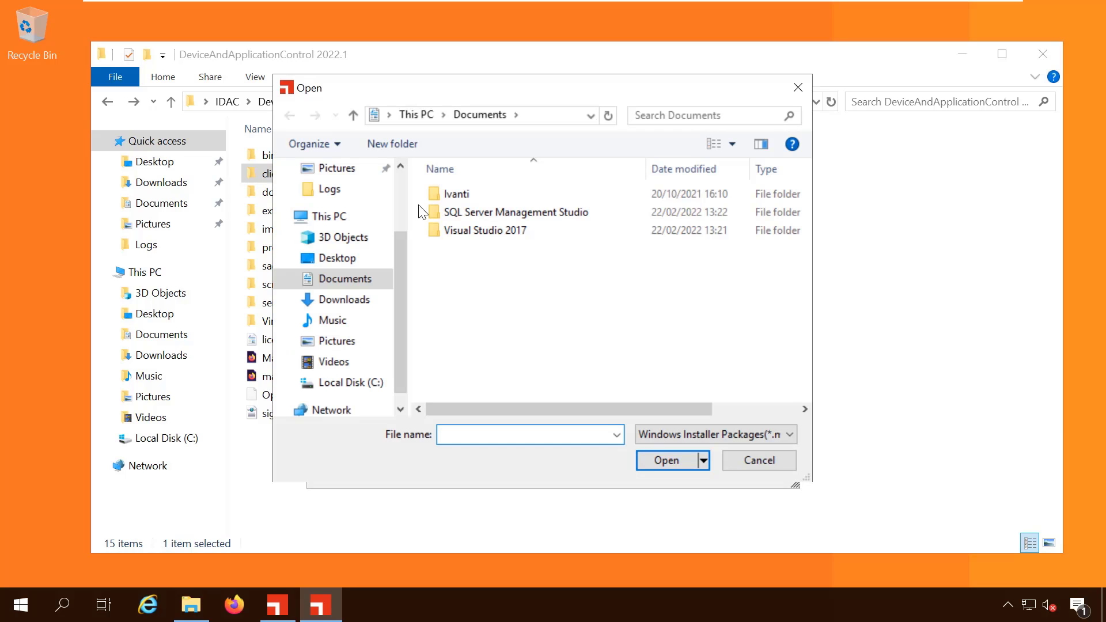
Select Client.x64 from Desktop\IDAC\DeviceAndApplicationControl 2022.1\client as the package's installer
left_click(337, 258)
double_click(434, 193)
left_click(433, 193)
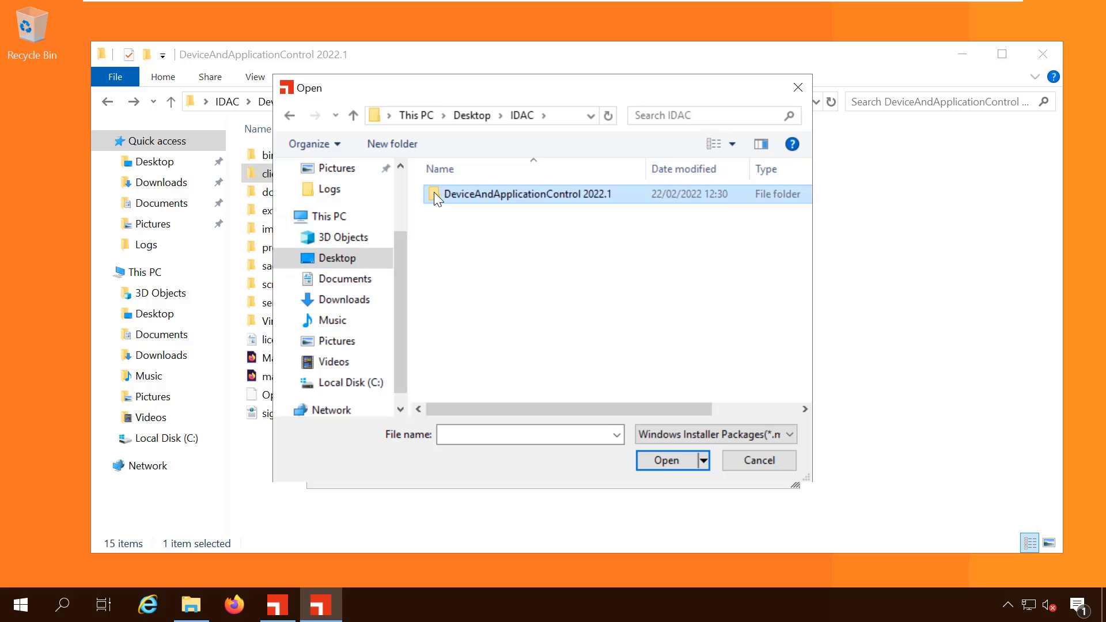
double_click(433, 193)
double_click(434, 212)
left_click(458, 212)
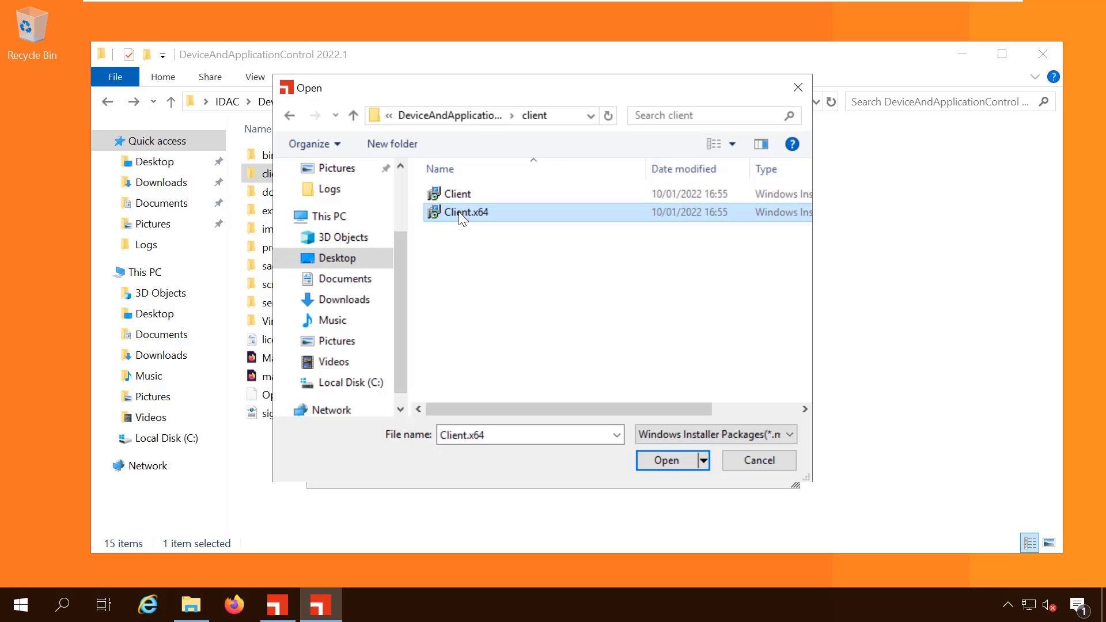
left_click(666, 458)
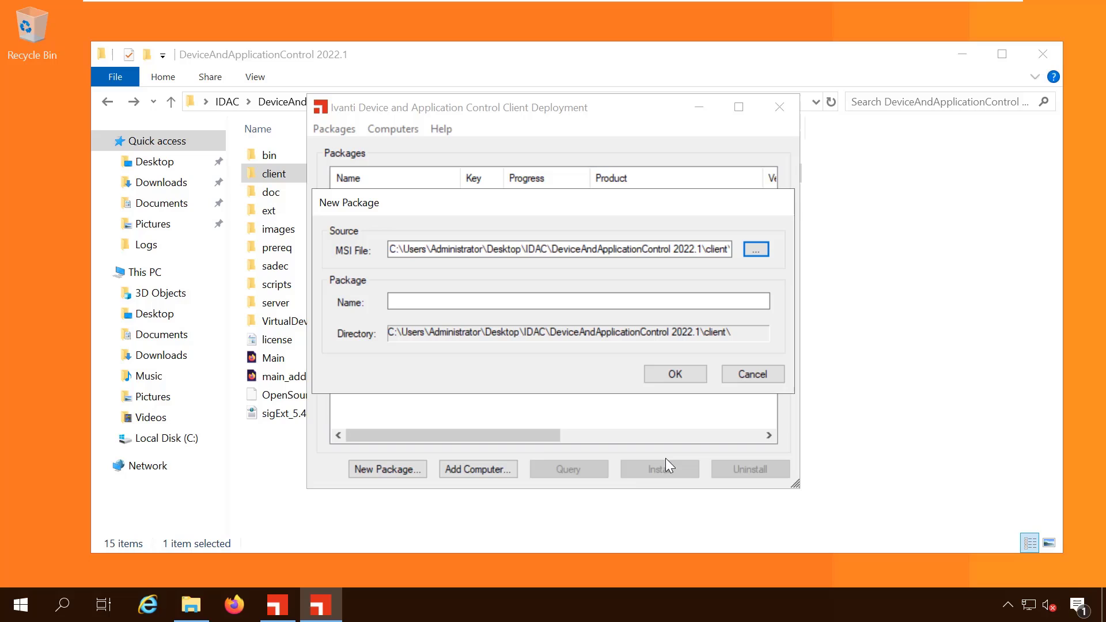
left_click(572, 301)
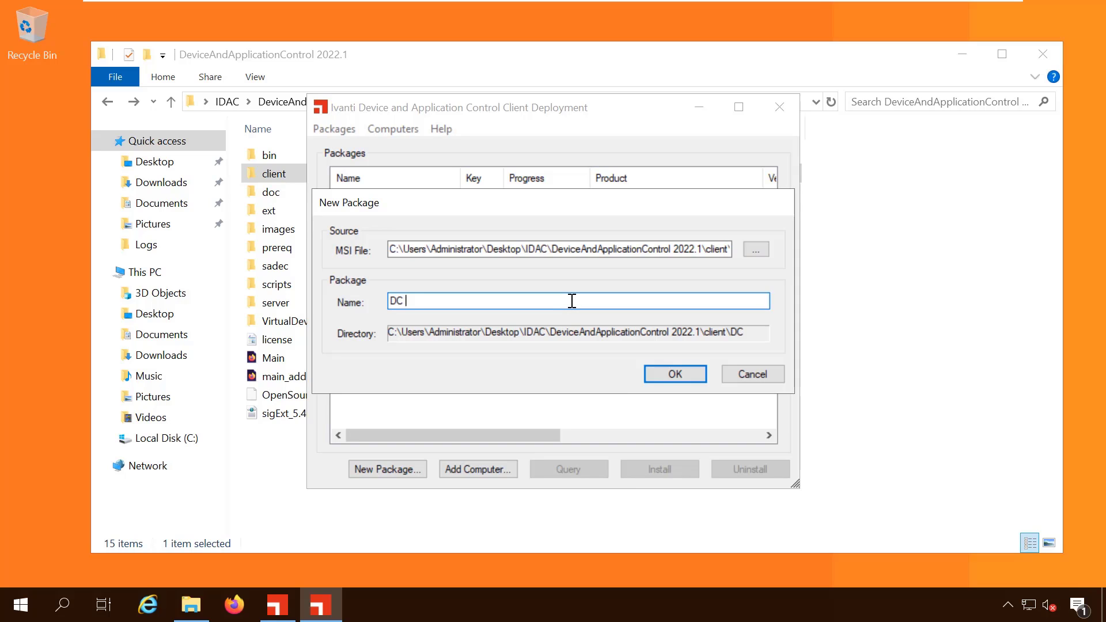
Name the package DC Client, turn off TLS, and enter dcserver as the server
type("DC Client")
left_click(670, 375)
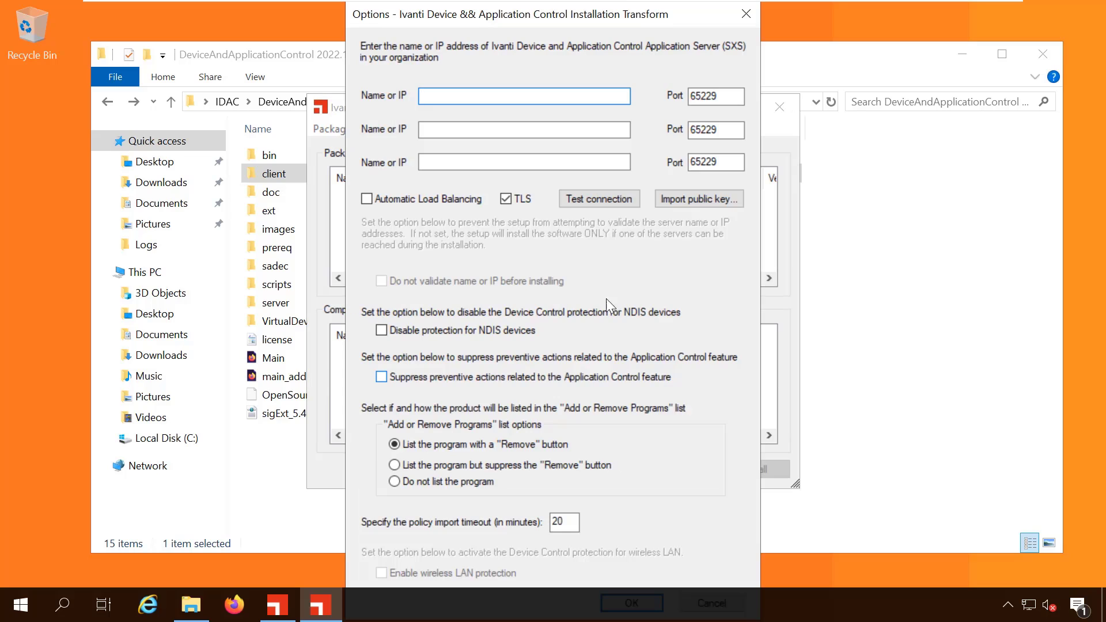
left_click(506, 199)
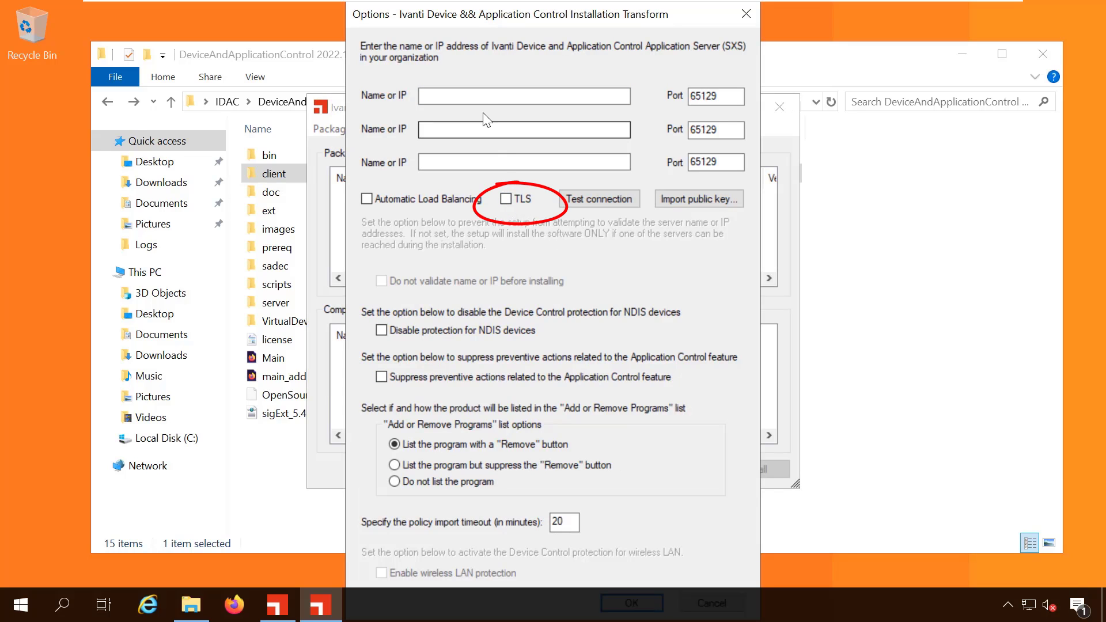
left_click(486, 94)
type("dcserver")
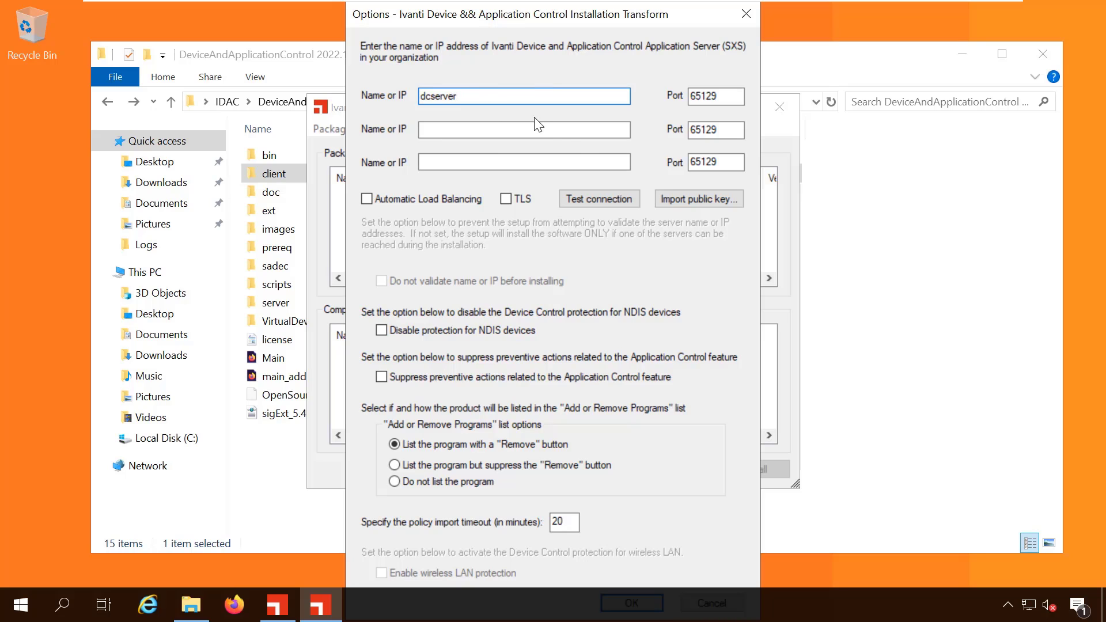
Import the public key sx-public.key from C:\Windows\sxsdata into the package
left_click(683, 198)
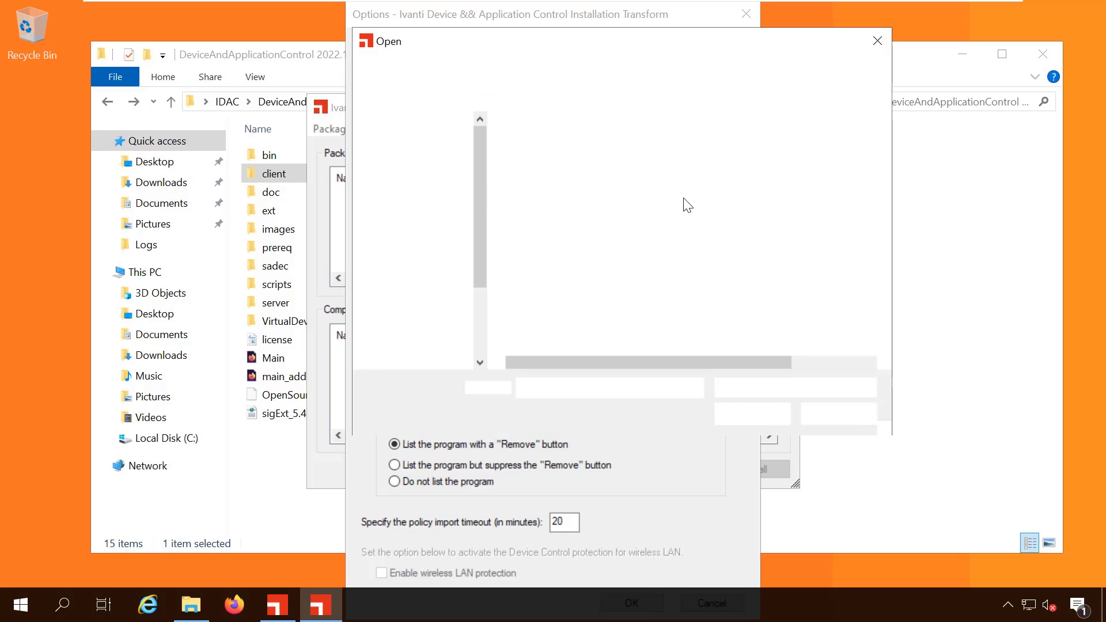
left_click(416, 266)
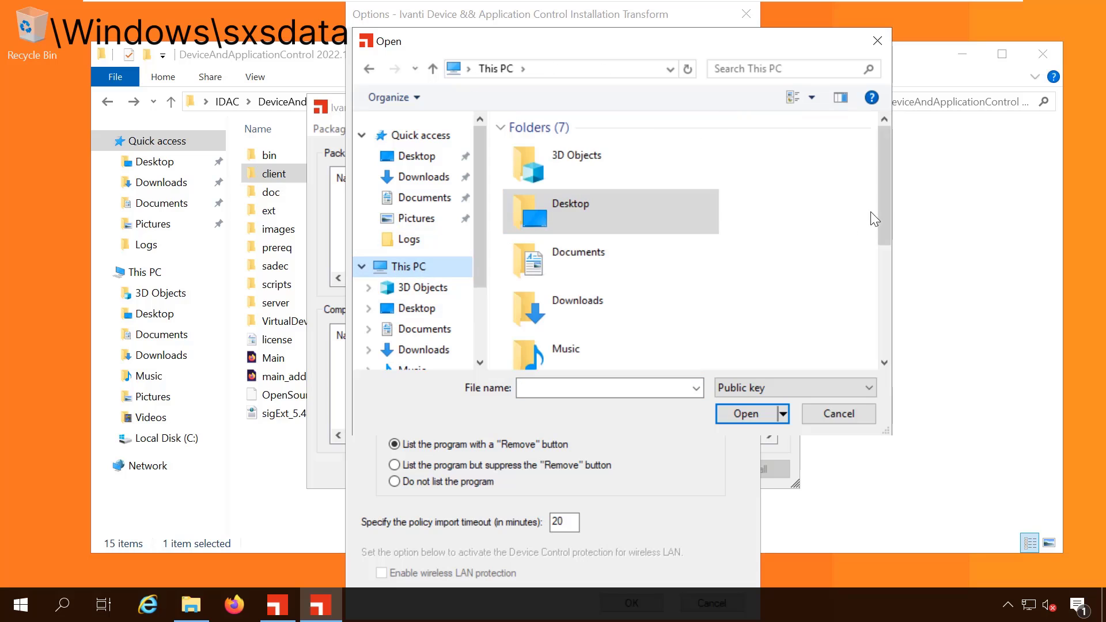
scroll(875, 218, "down", 5)
double_click(579, 293)
left_click(567, 291)
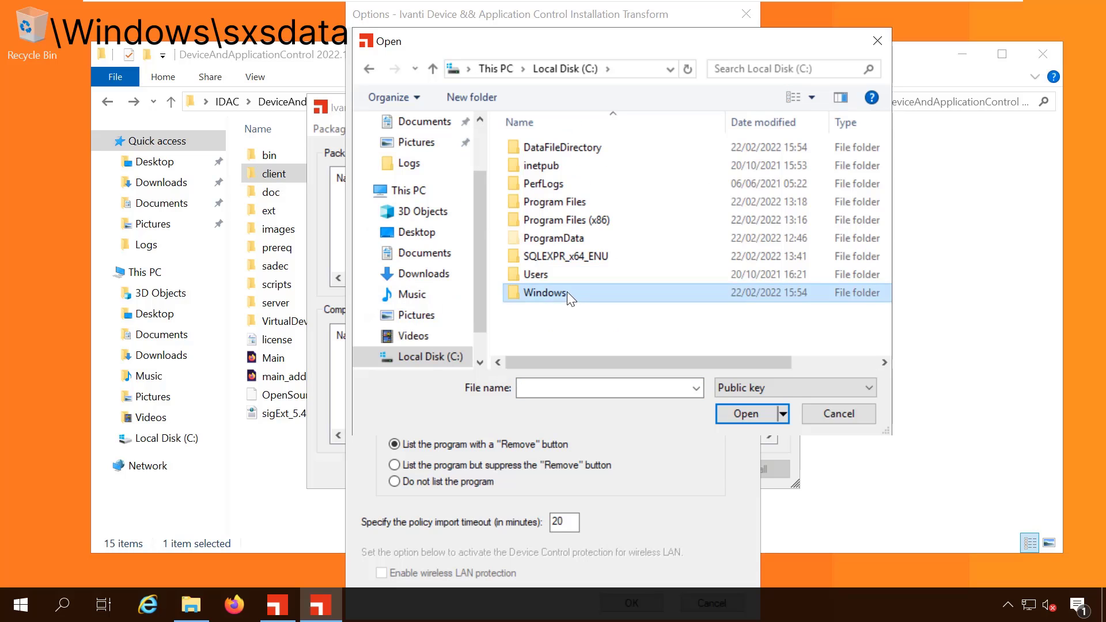
double_click(567, 292)
type("sx")
double_click(546, 141)
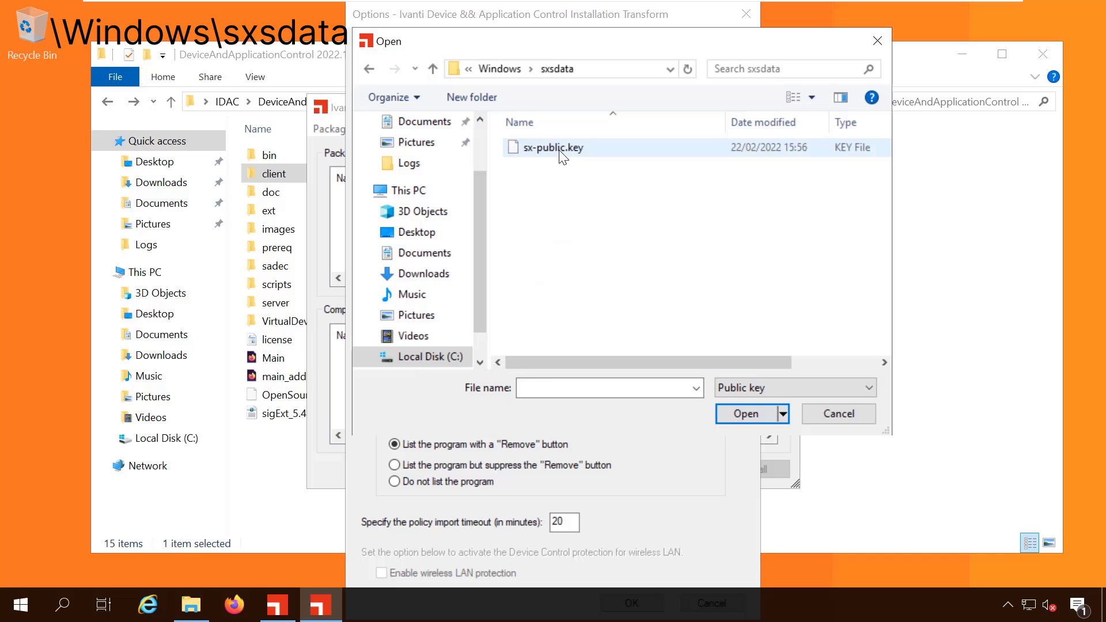
left_click(561, 151)
left_click(747, 414)
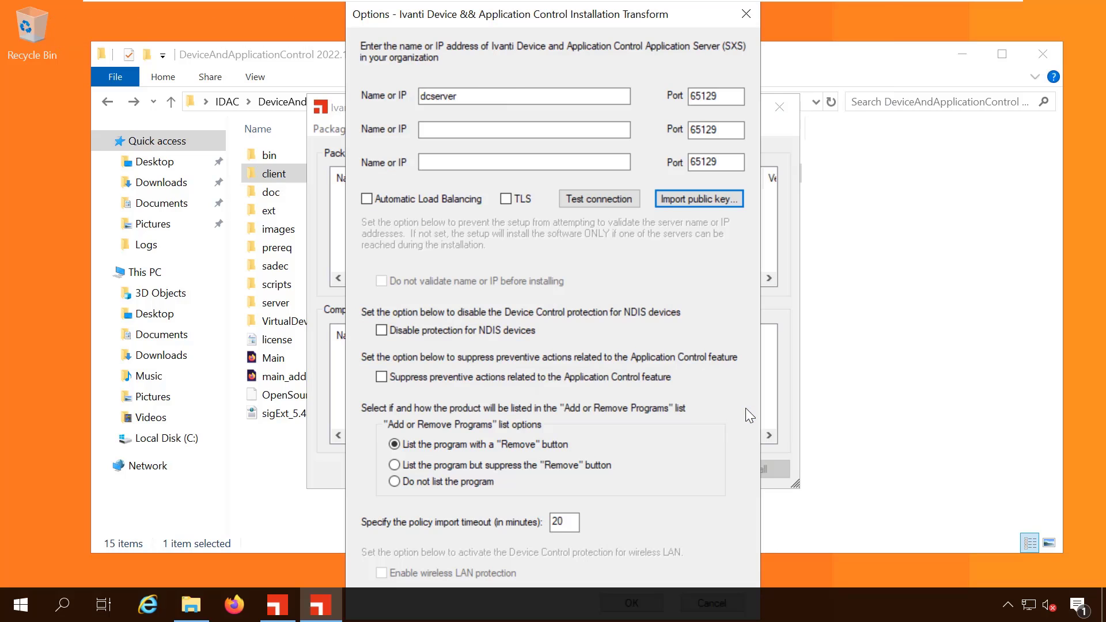
Test the connection to dcserver successfully and disable protection for NDIS devices
left_click(625, 202)
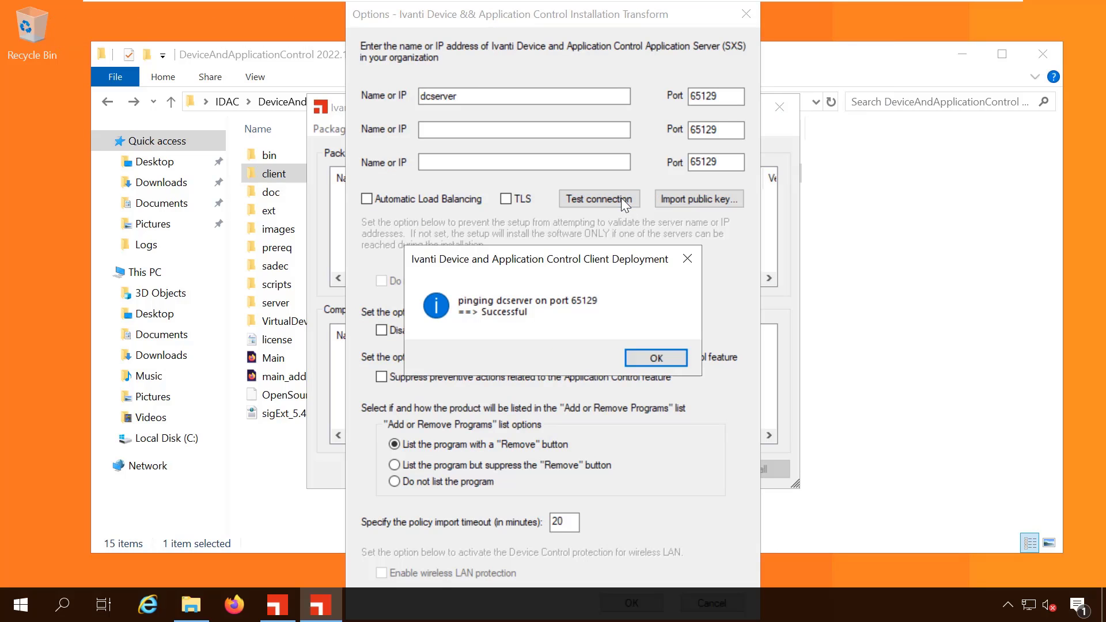
left_click(650, 360)
left_click(382, 332)
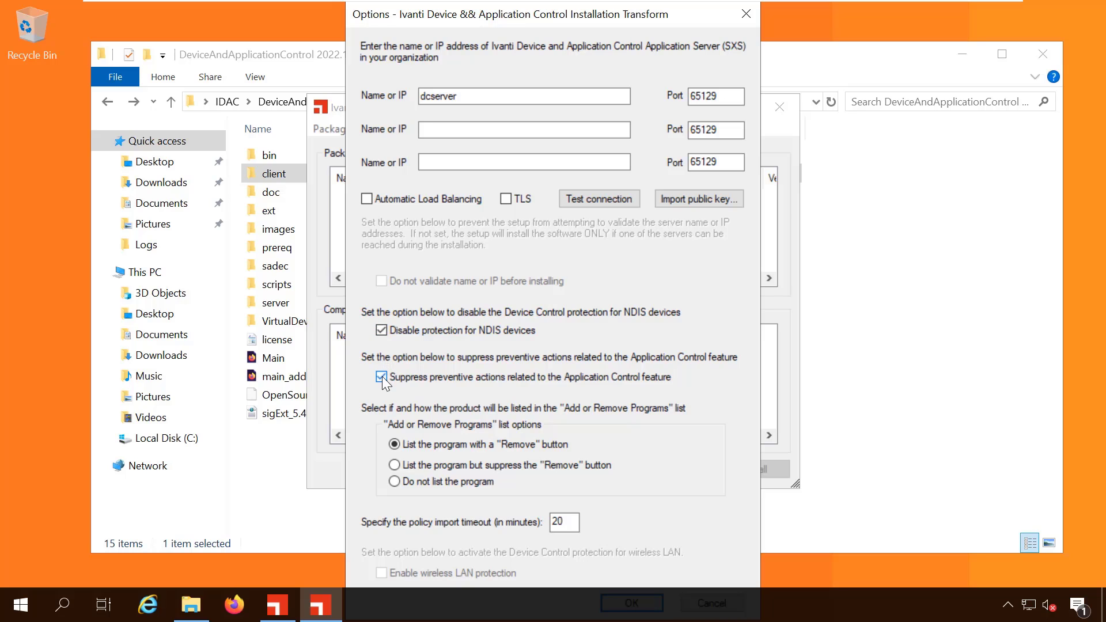
Add DCSERVER as a target and query it, confirming Windows Server 2019 Standard, Intel 64 bit
left_click(632, 603)
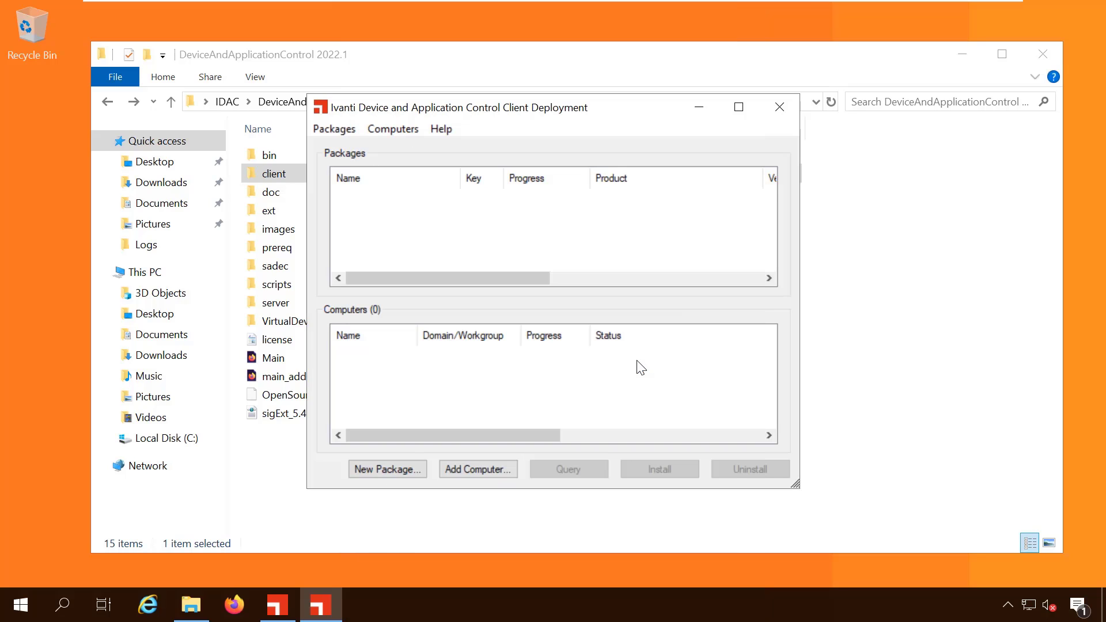
left_click(462, 469)
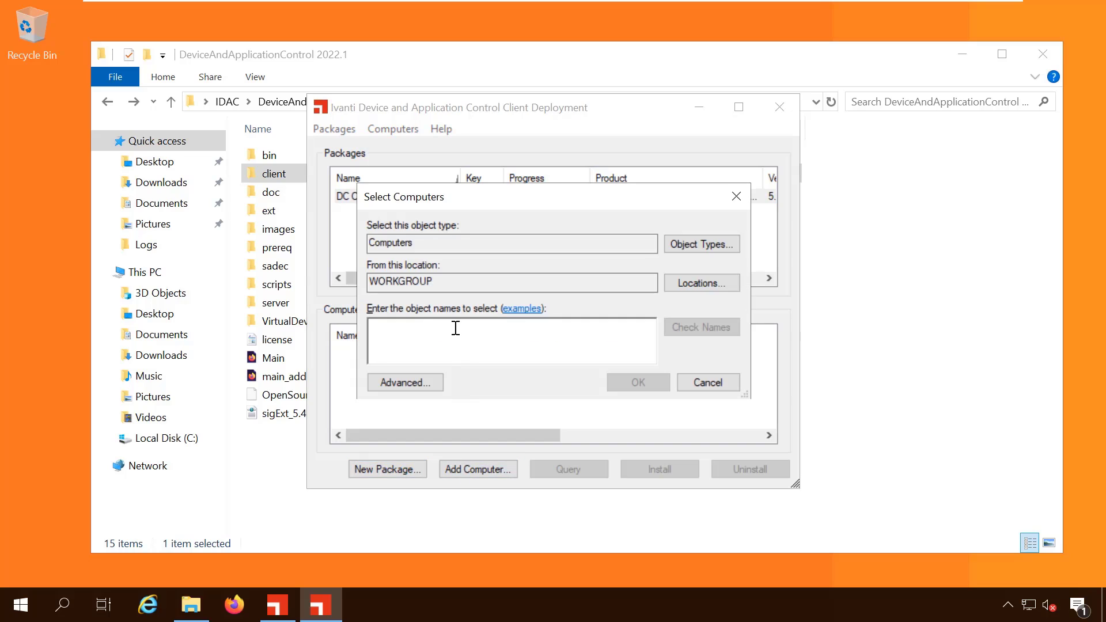
type("dcserver")
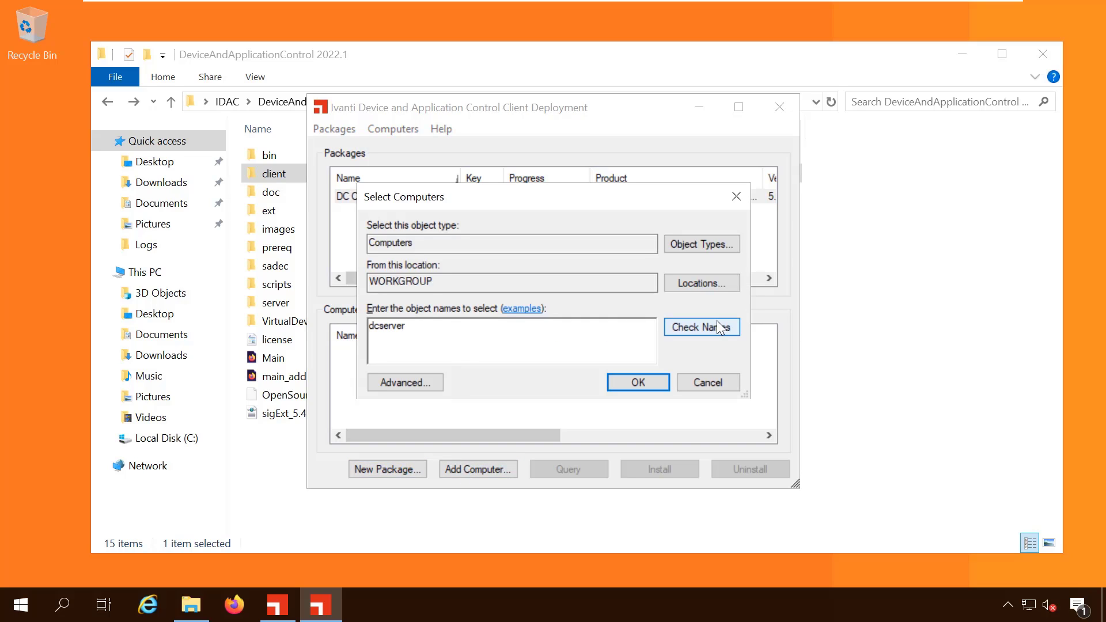
left_click(718, 326)
left_click(638, 382)
left_click(364, 351)
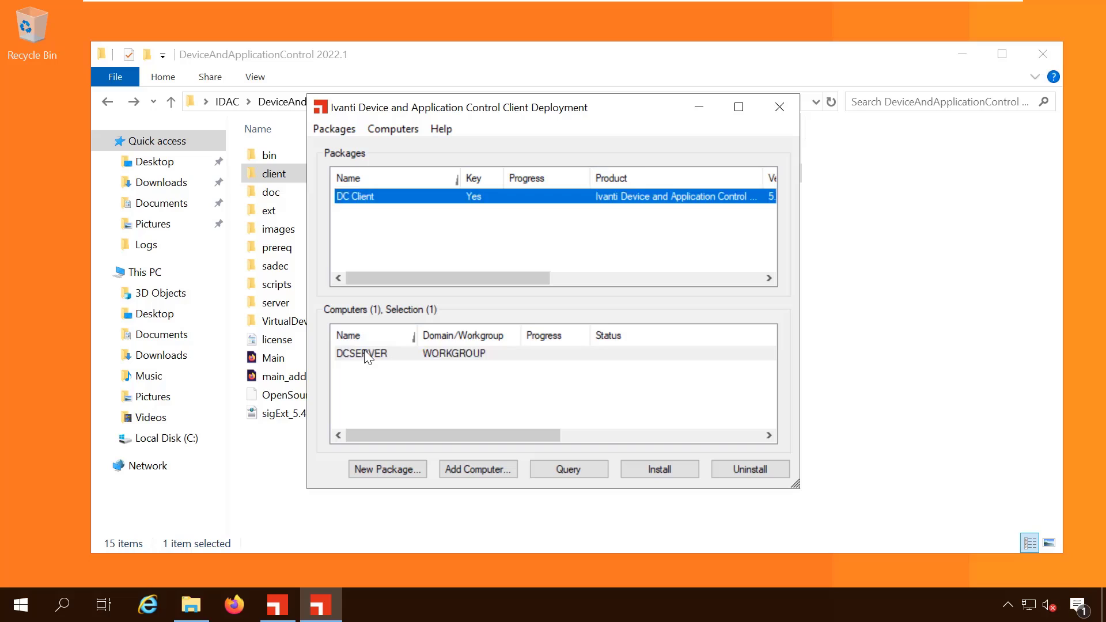
left_click(572, 469)
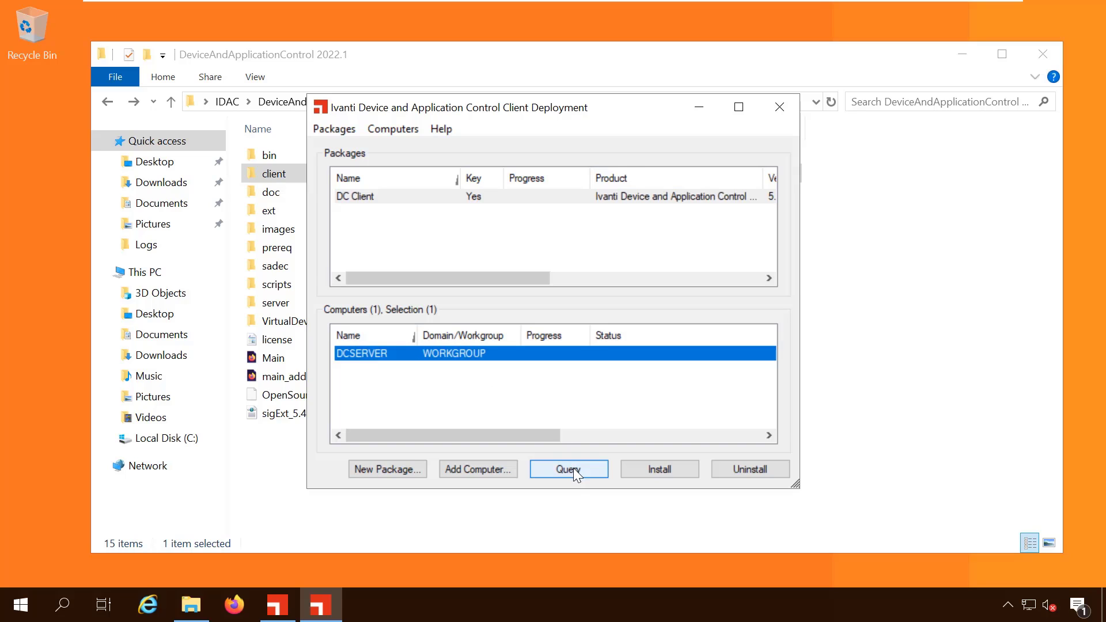
left_click(619, 359)
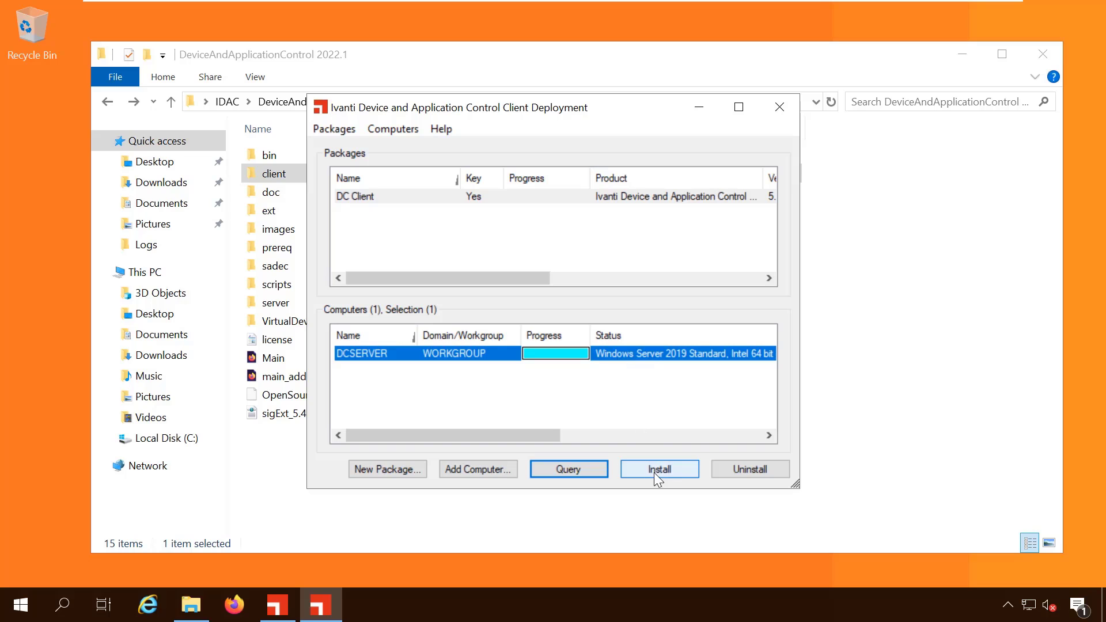
Install DC Client on DCSERVER with automatic reboot after installation turned off
left_click(689, 469)
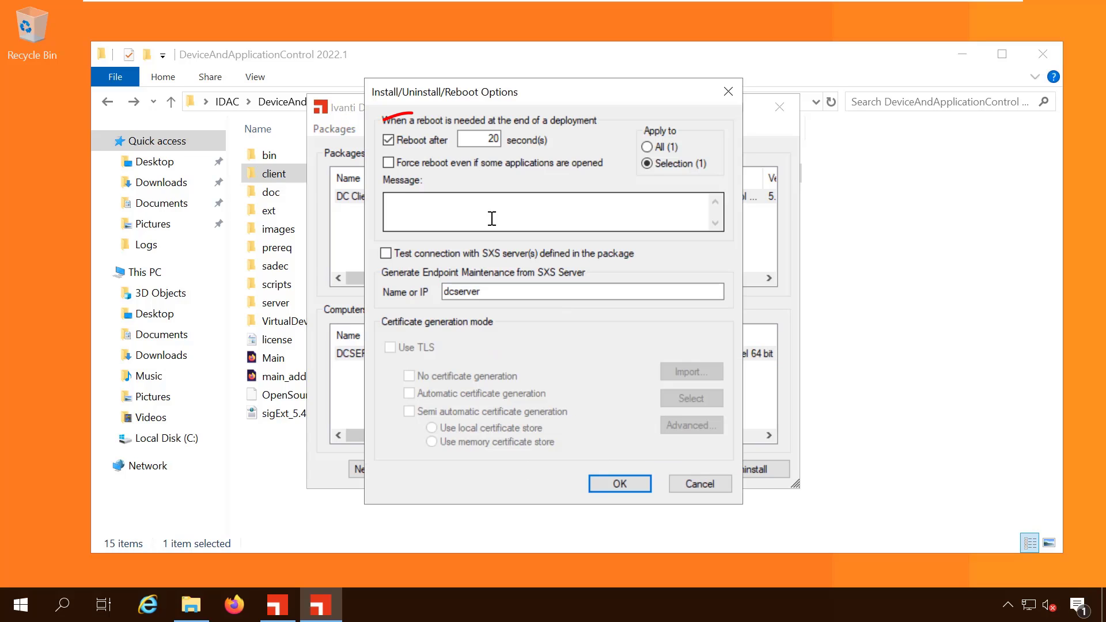
left_click(388, 142)
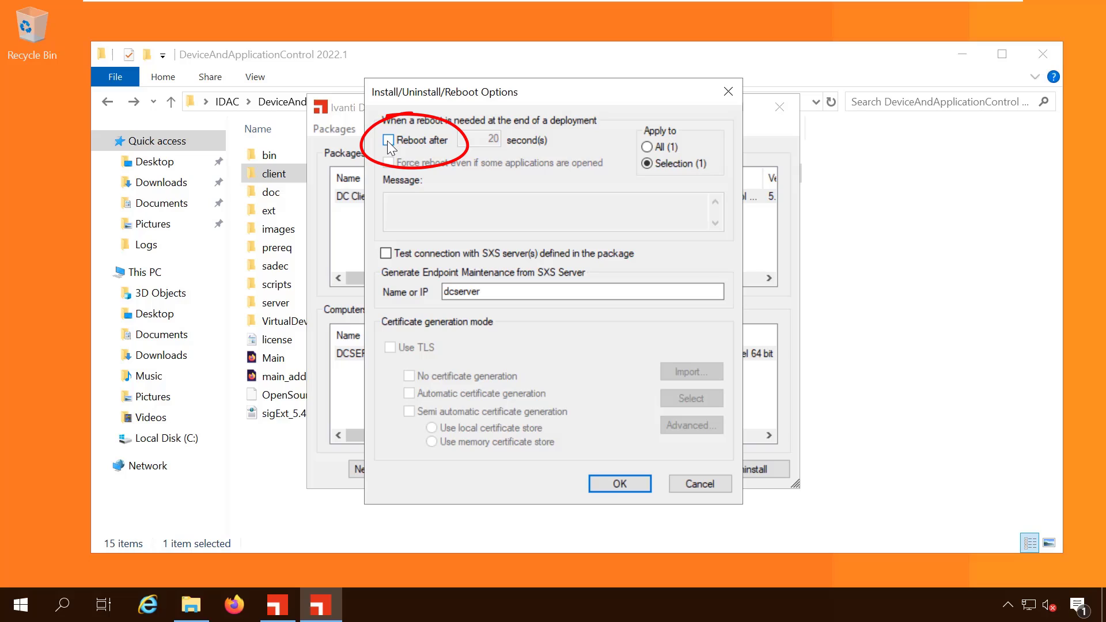
left_click(630, 485)
left_click(631, 354)
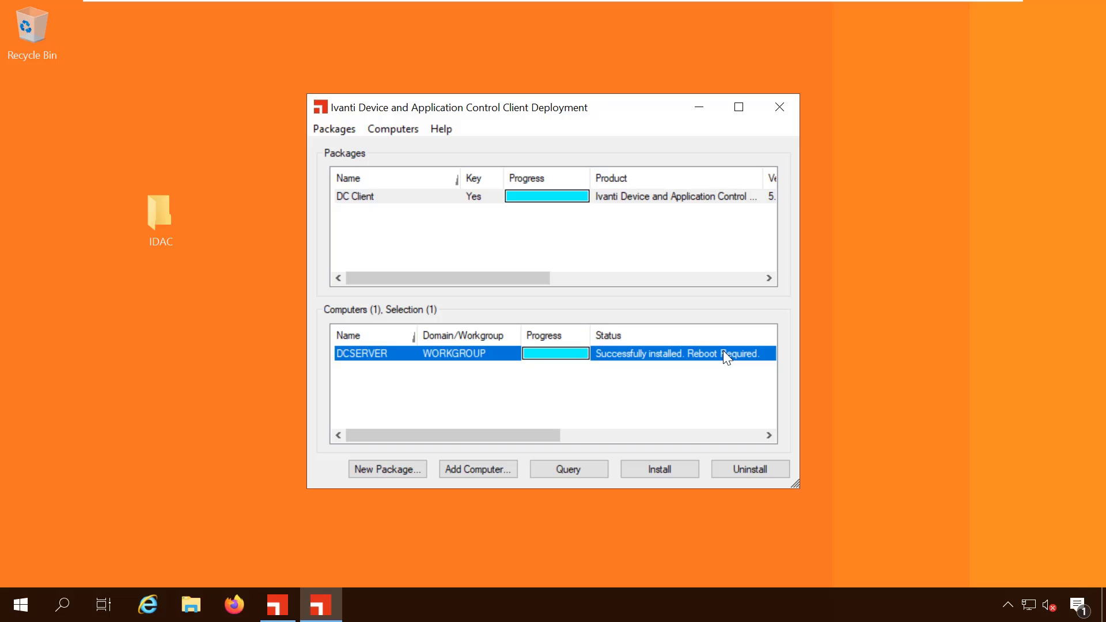
Close the Client Deployment window and restart the server from the Start menu
left_click(783, 106)
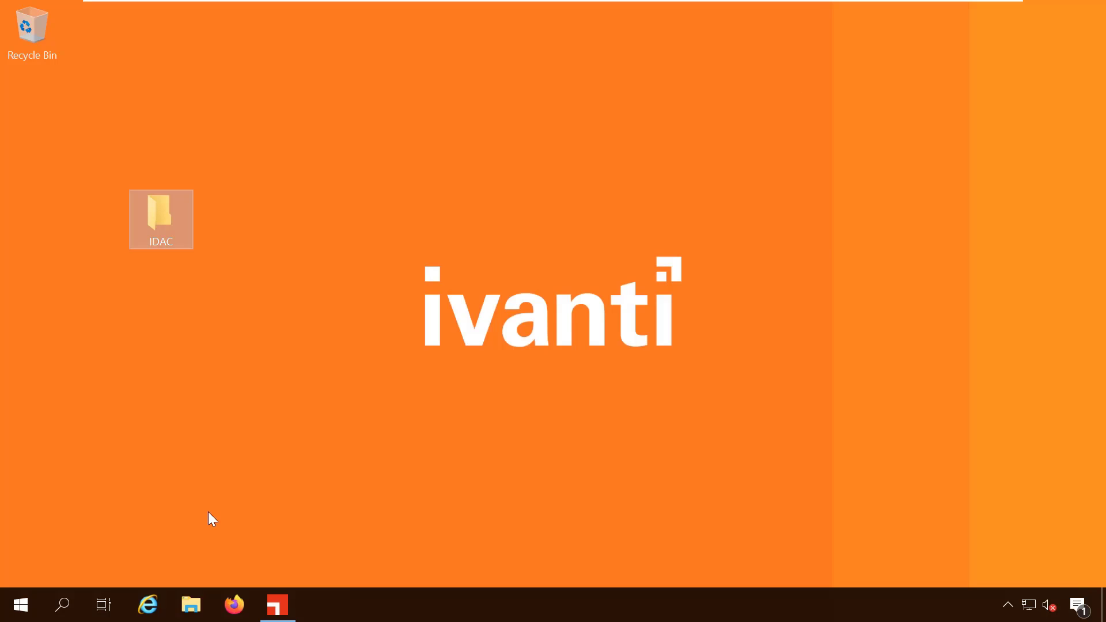
left_click(21, 605)
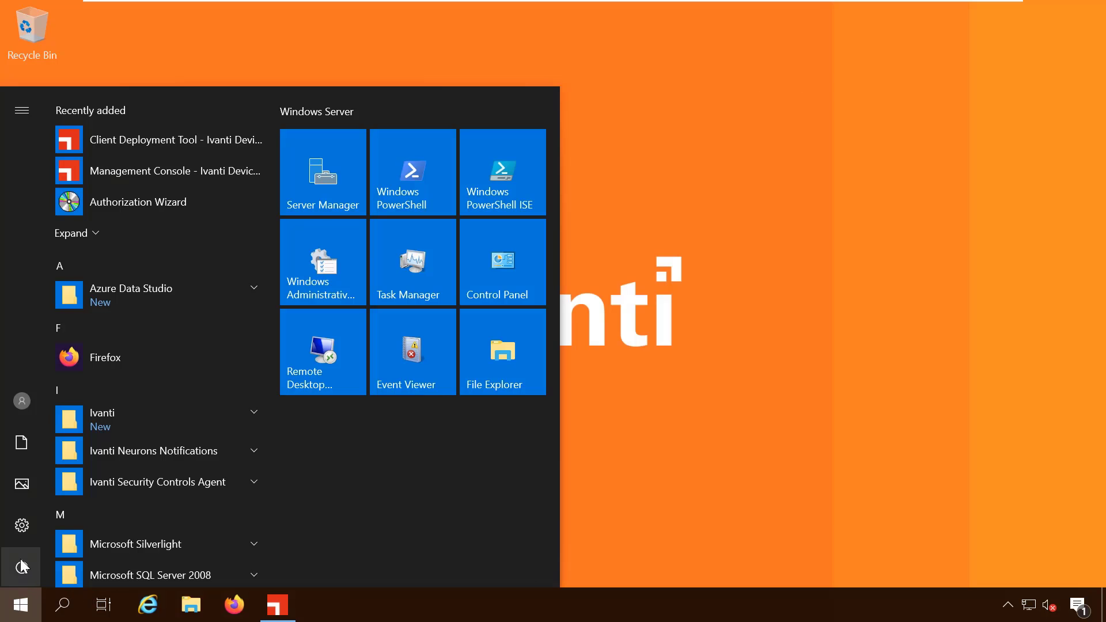
left_click(22, 568)
left_click(34, 518)
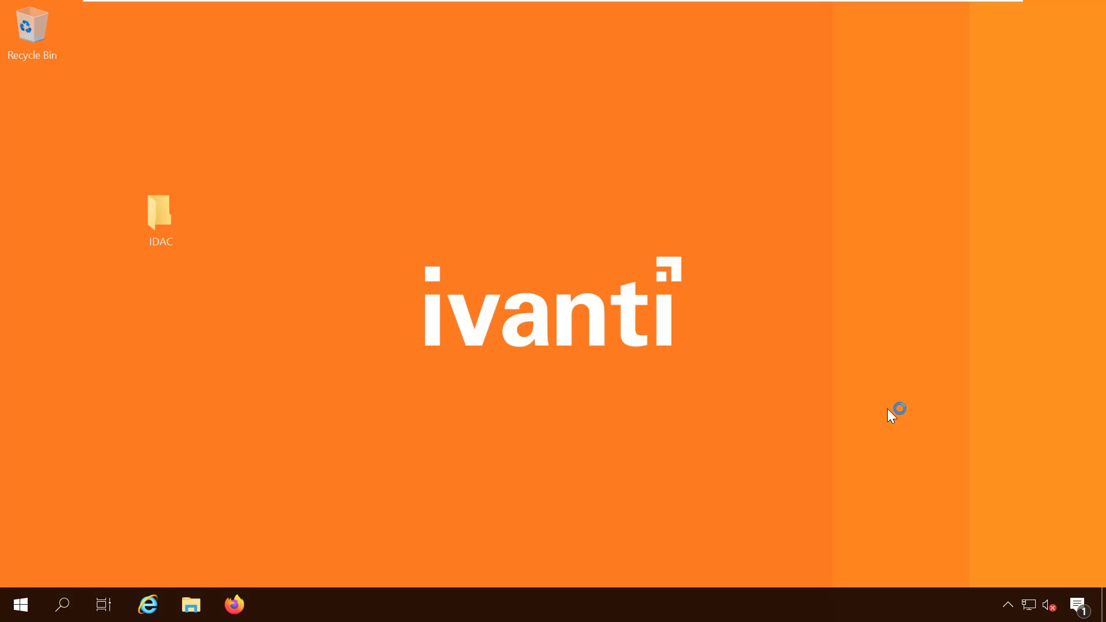
Open the Ivanti agent's Status window from the hidden tray icons and maximize it
left_click(1008, 611)
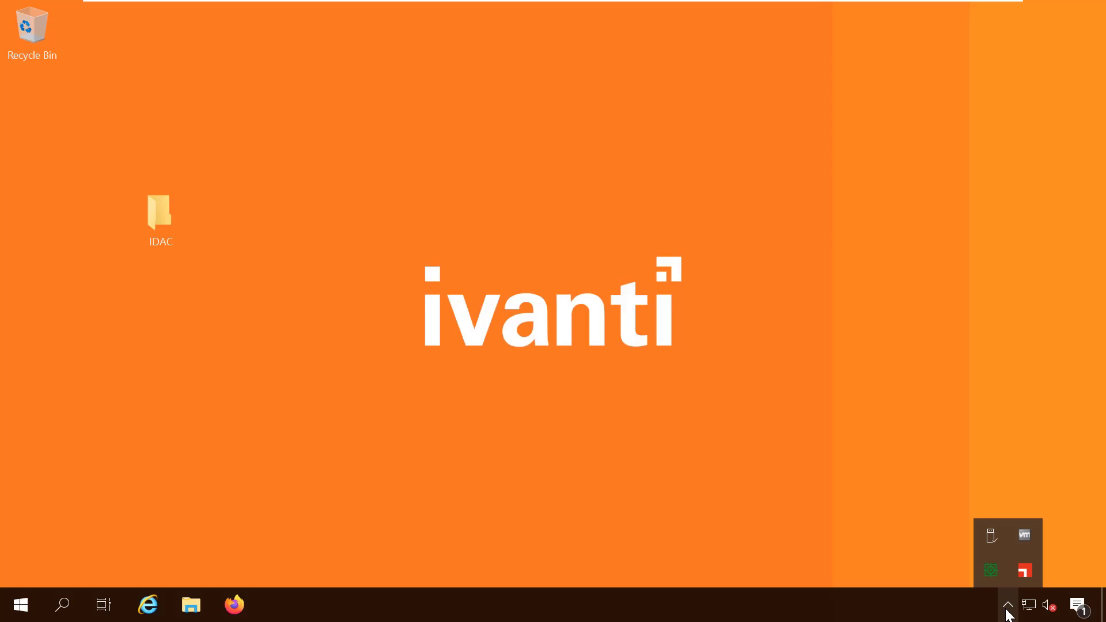
right_click(1026, 572)
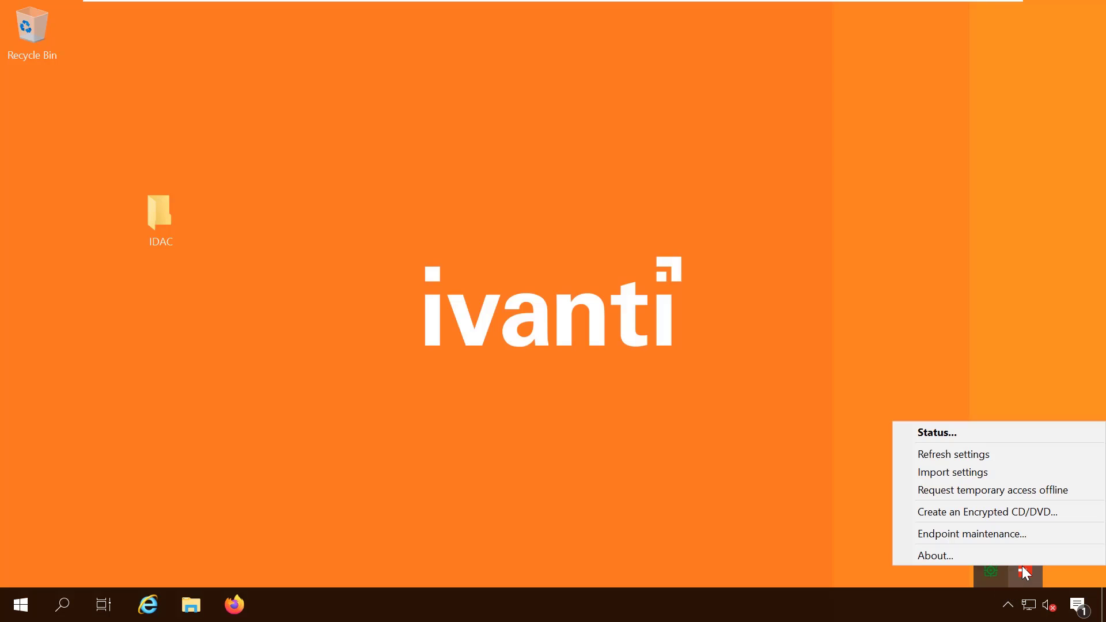
left_click(939, 435)
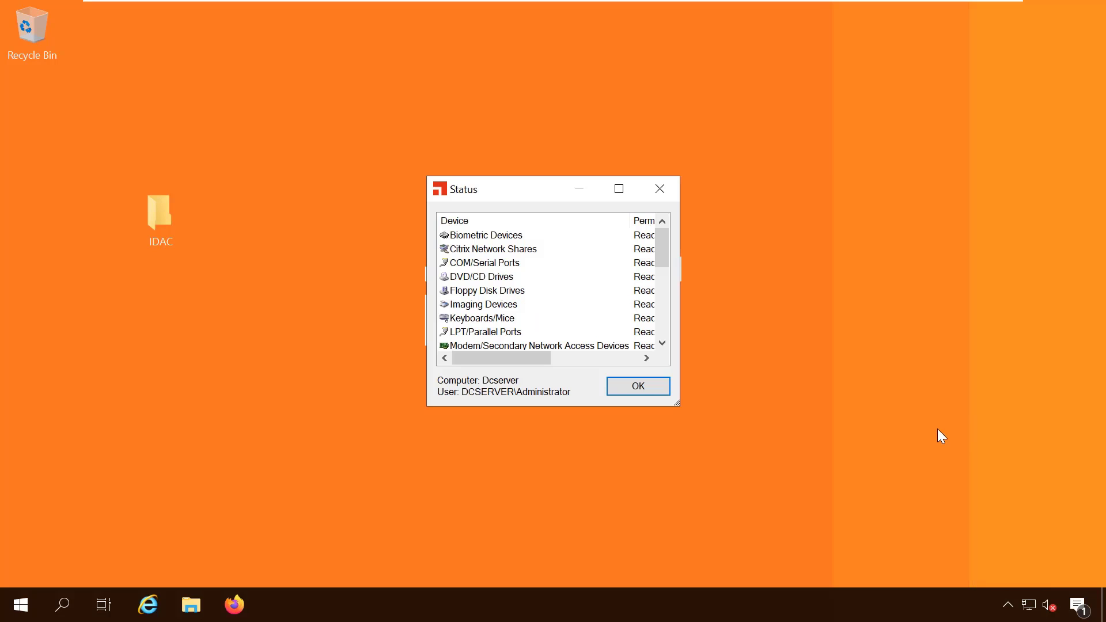
left_click(620, 189)
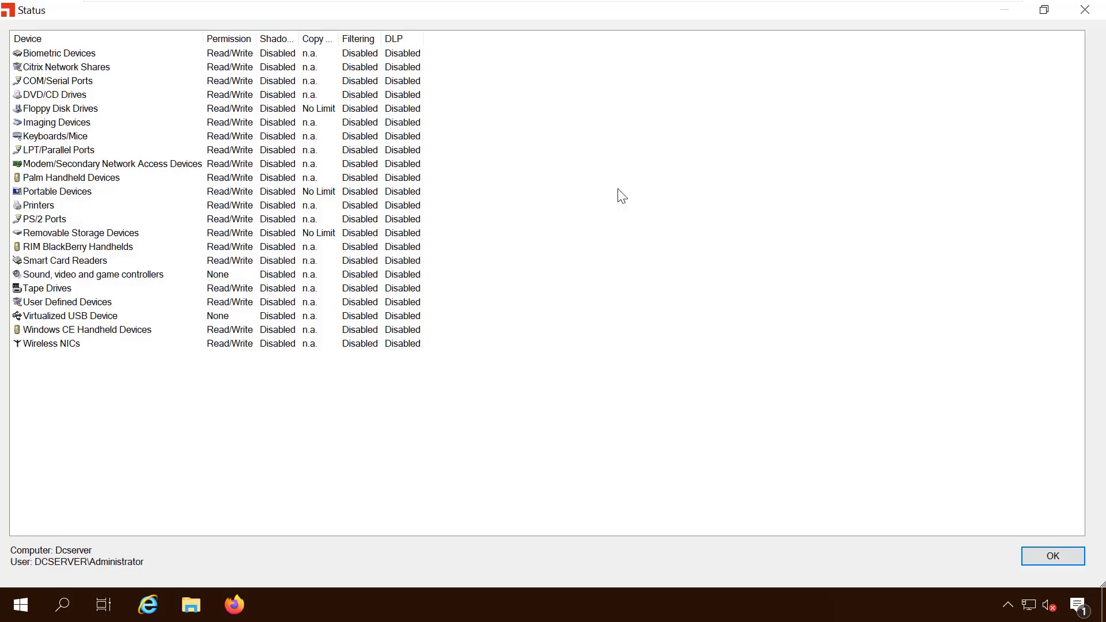